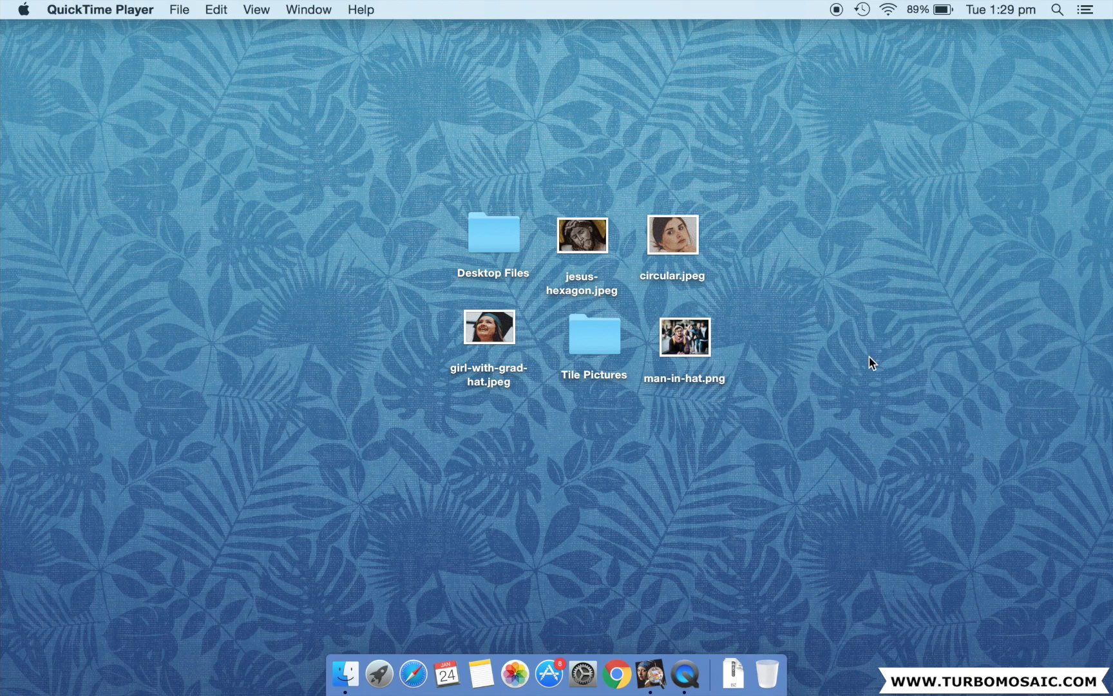
- Open and zoom into the graduation-hat, hexagon and circular sample mosaics to compare tile styles
{"action": "double_click", "coordinate": [475, 333]}
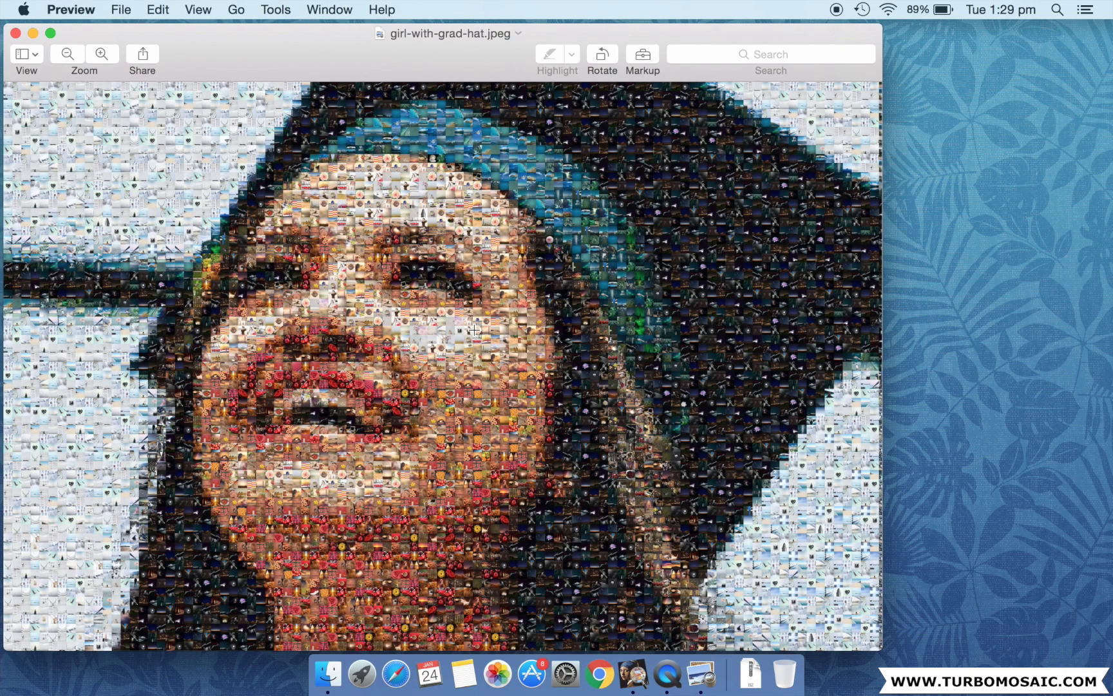
{"action": "key", "text": "super+plus"}
{"action": "key", "text": "super+plus"}
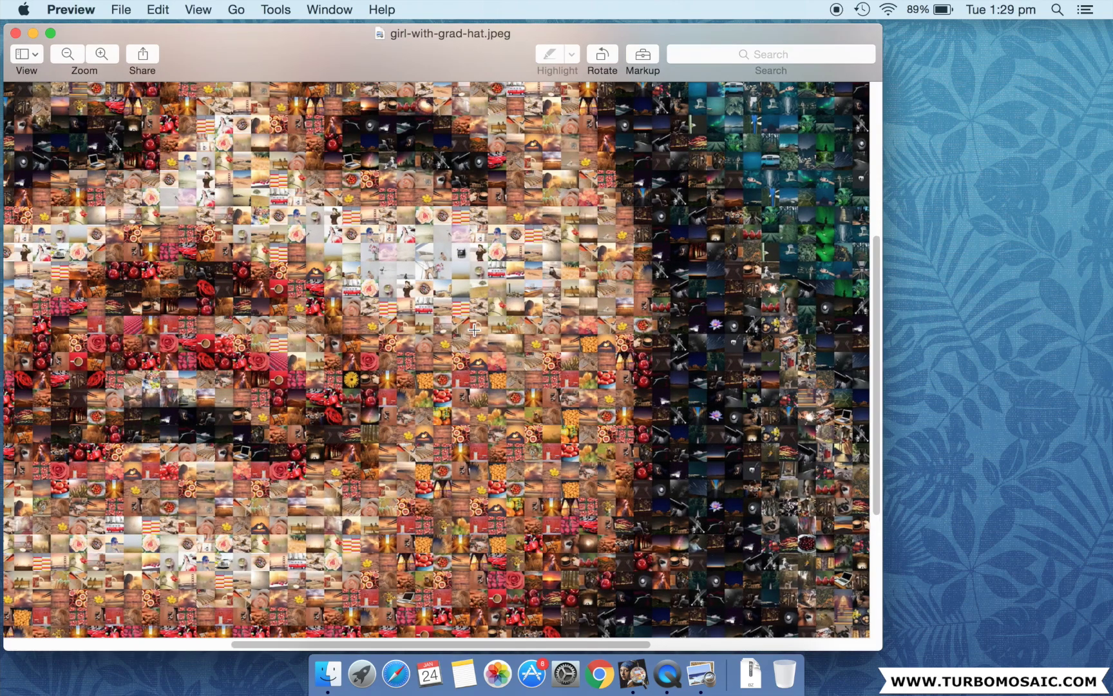
{"action": "left_click", "coordinate": [16, 33]}
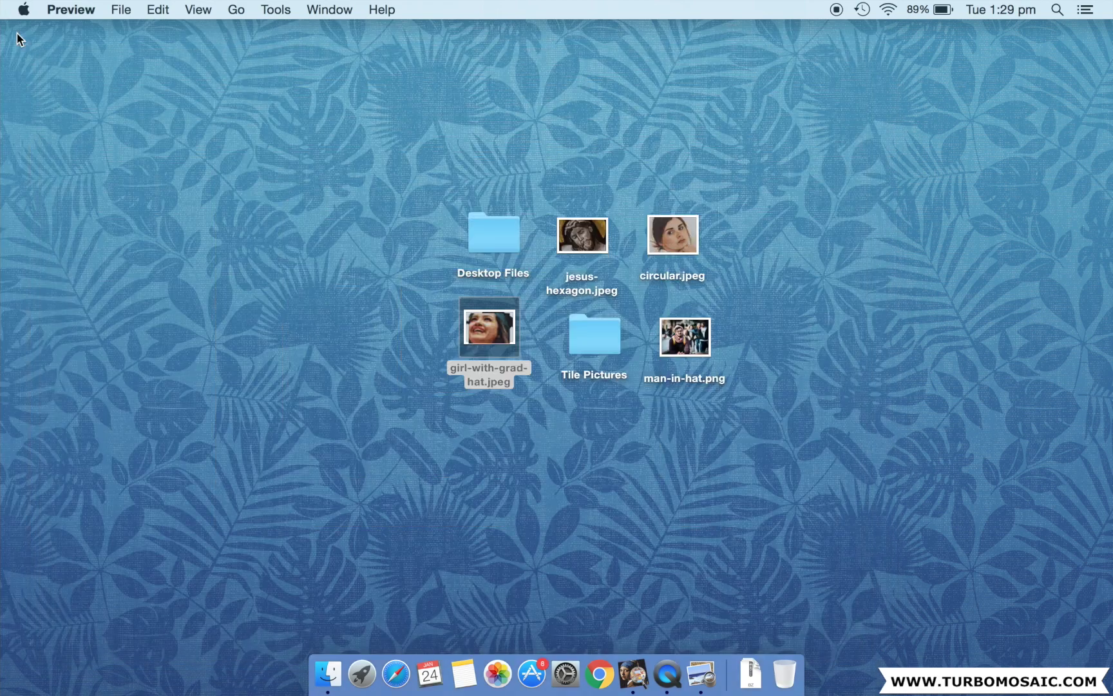
{"action": "double_click", "coordinate": [578, 233]}
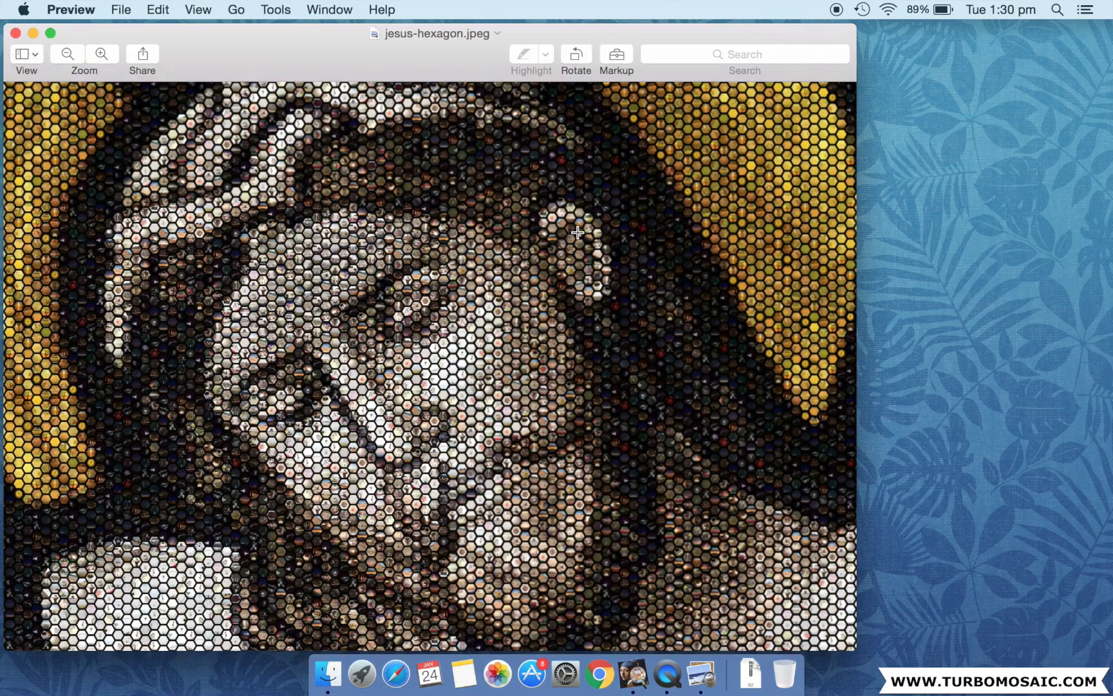
{"action": "key", "text": "super+plus"}
{"action": "key", "text": "super+plus"}
{"action": "key", "text": "super+plus"}
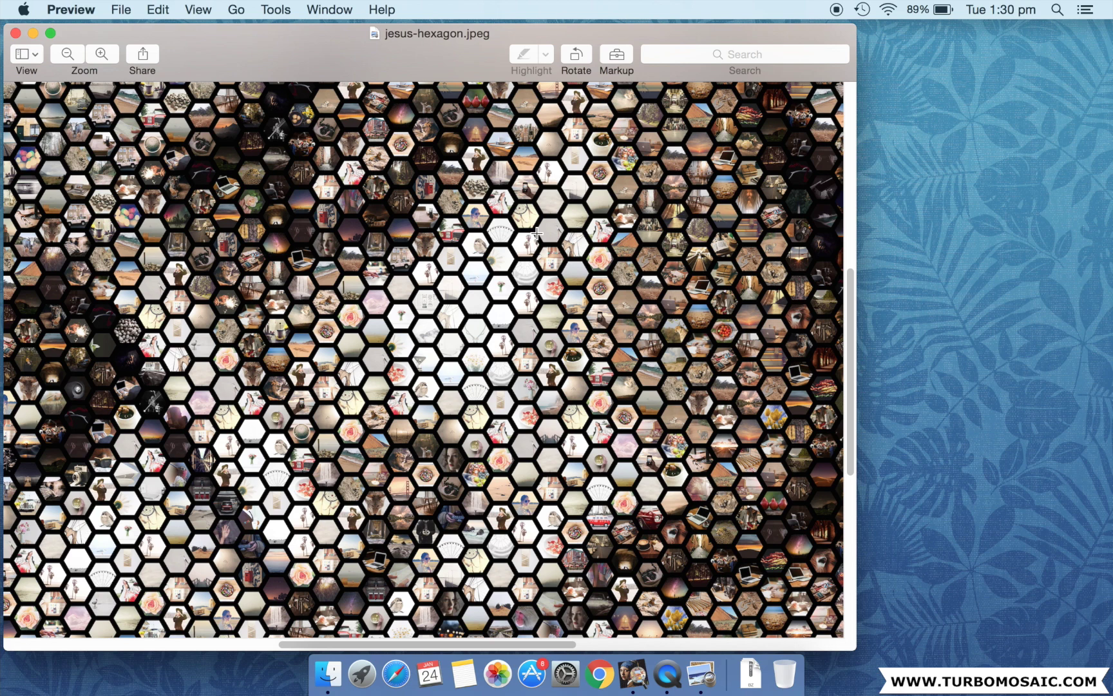
{"action": "left_click", "coordinate": [19, 36]}
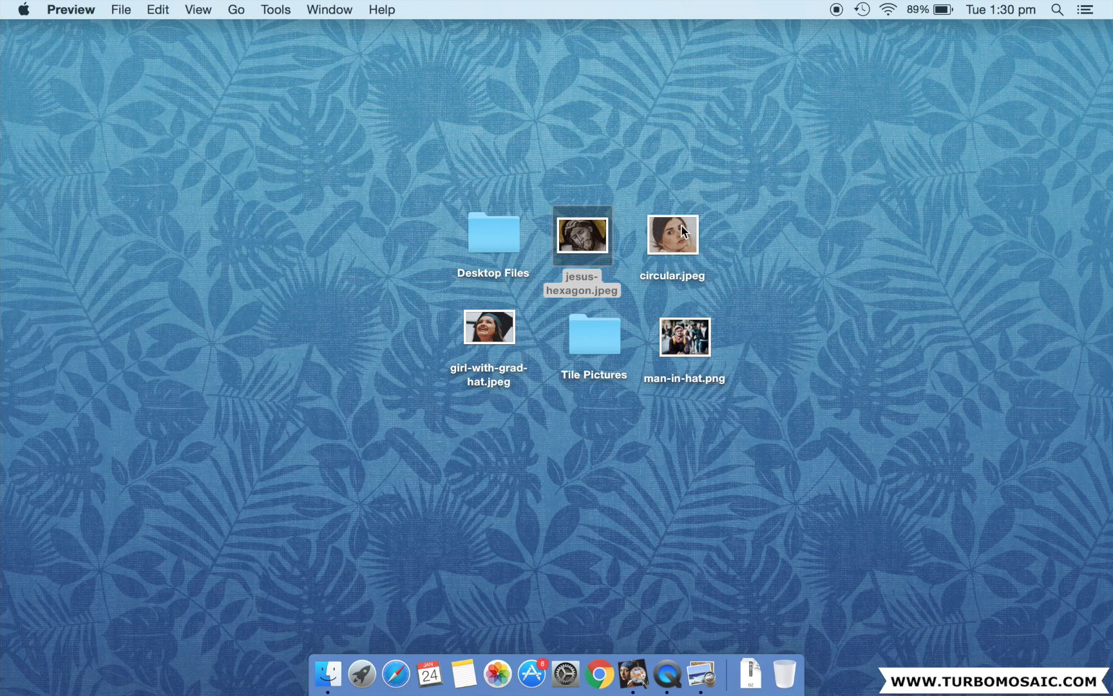
{"action": "double_click", "coordinate": [674, 236]}
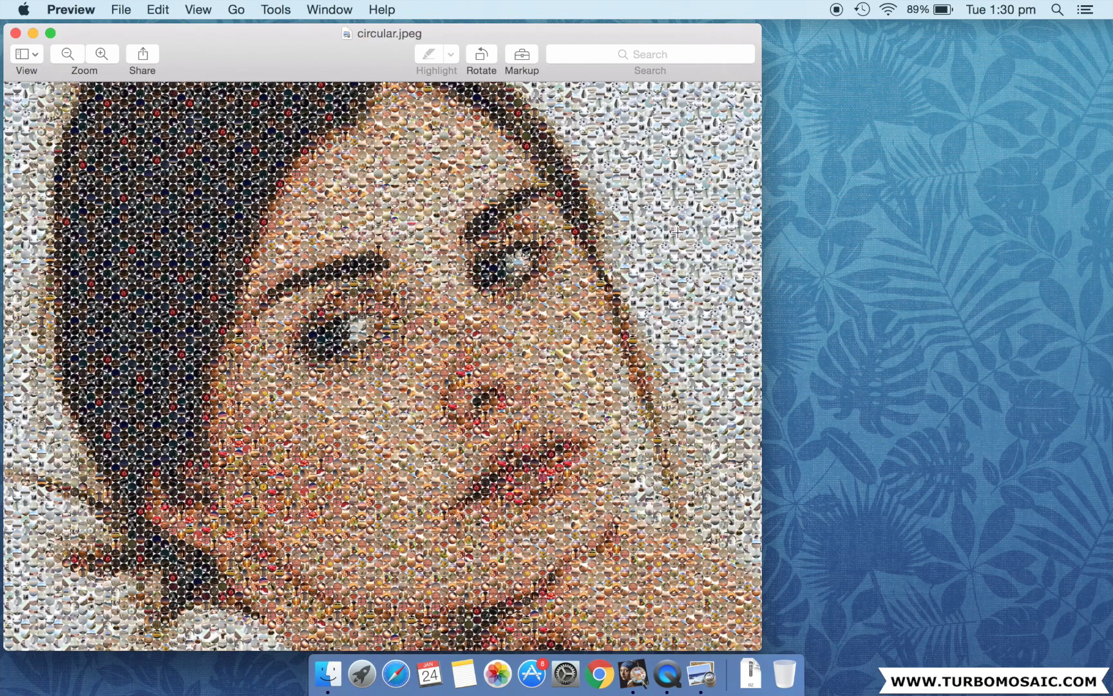
{"action": "key", "text": "super+plus"}
{"action": "key", "text": "super+plus"}
{"action": "key", "text": "super+plus"}
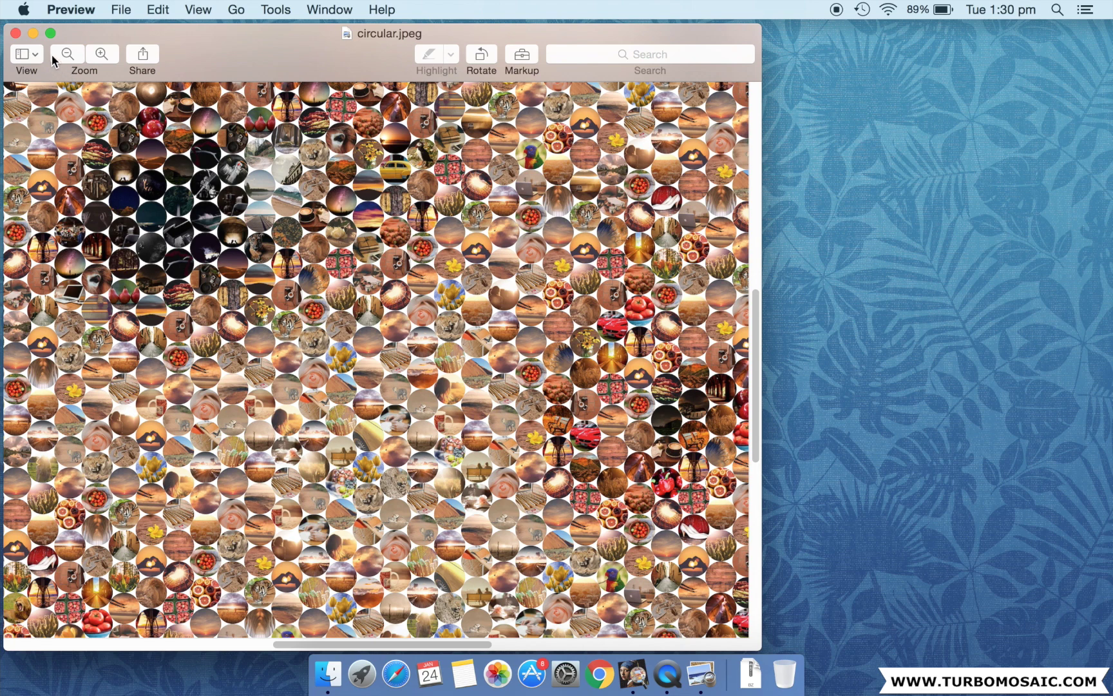
{"action": "left_click", "coordinate": [15, 33]}
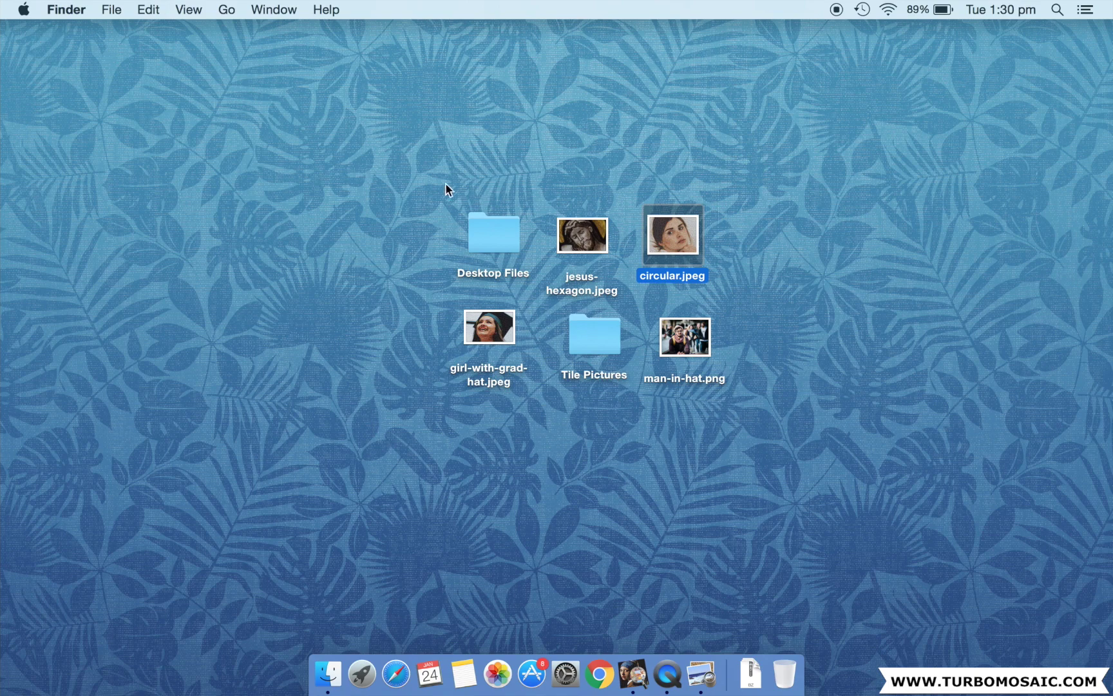
- Launch TurboMosaic 2 and set the mosaic size to 11 X 17 (Tabloid)
{"action": "left_click", "coordinate": [631, 675]}
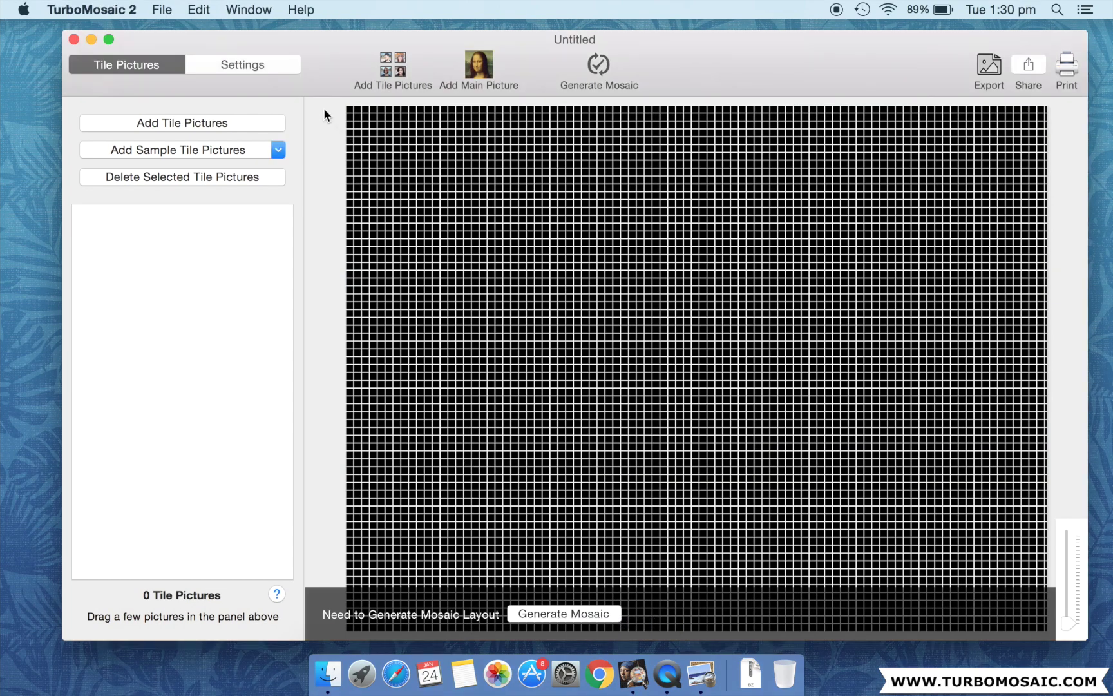
{"action": "left_click", "coordinate": [279, 65]}
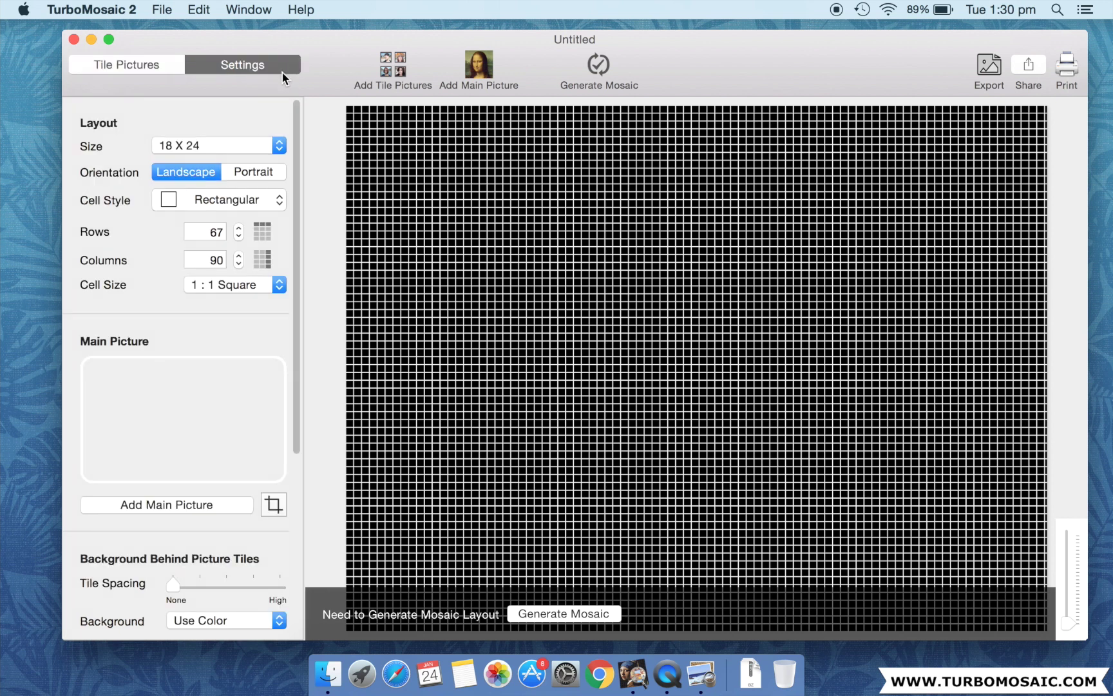
{"action": "left_click", "coordinate": [257, 146]}
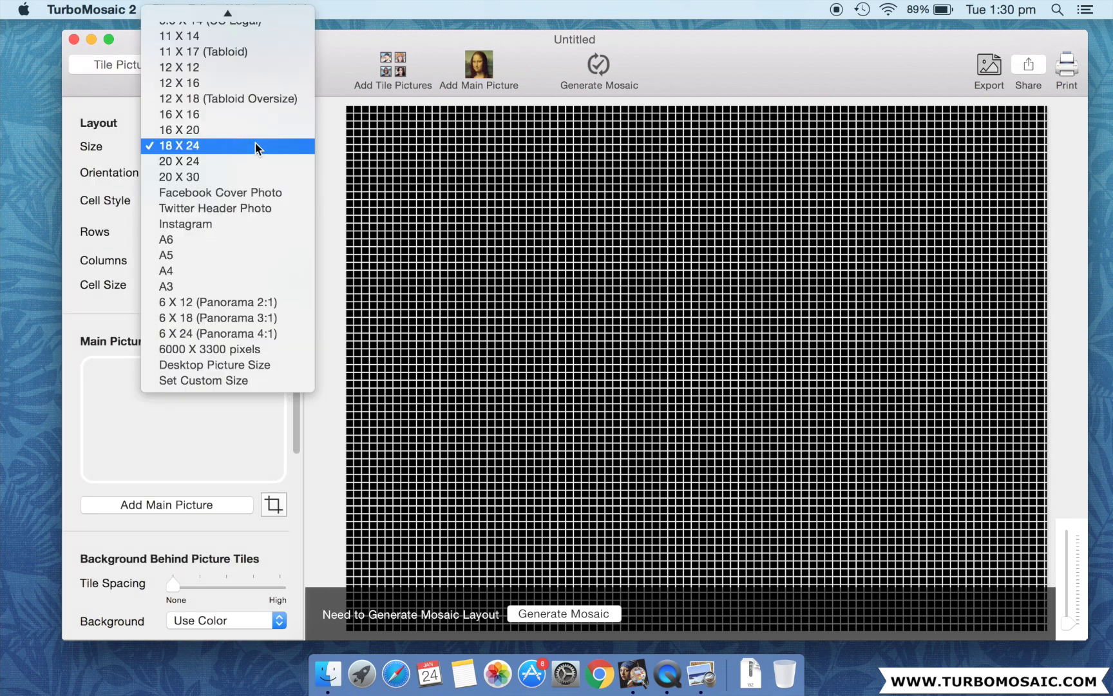
{"action": "mouse_move", "coordinate": [252, 13]}
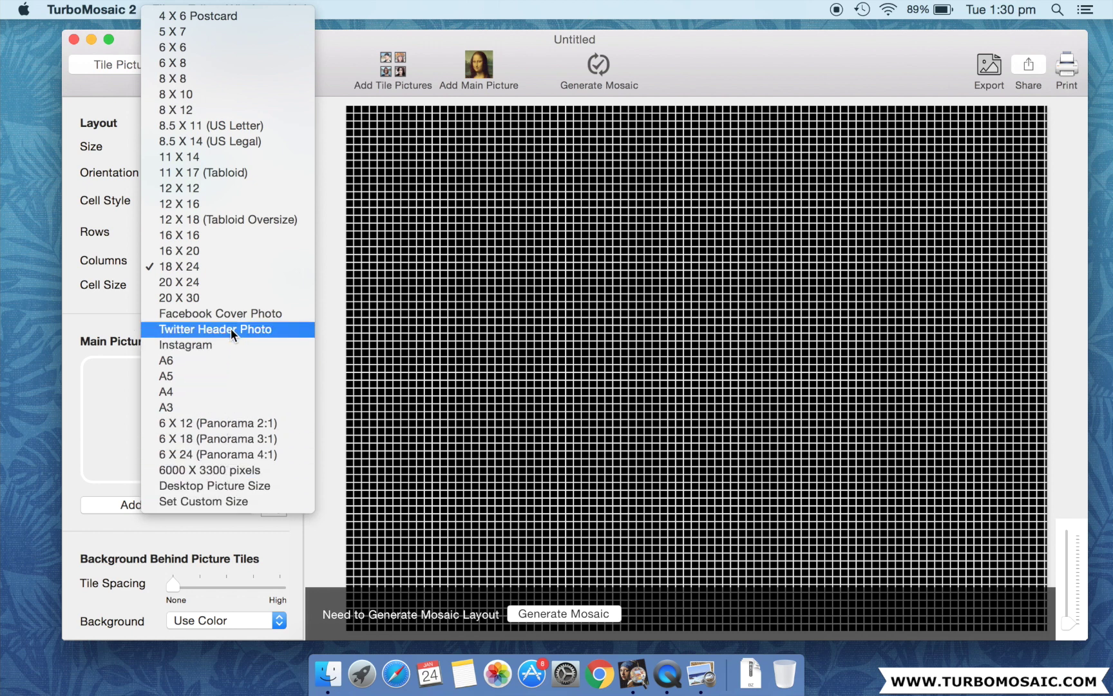
{"action": "left_click", "coordinate": [238, 172]}
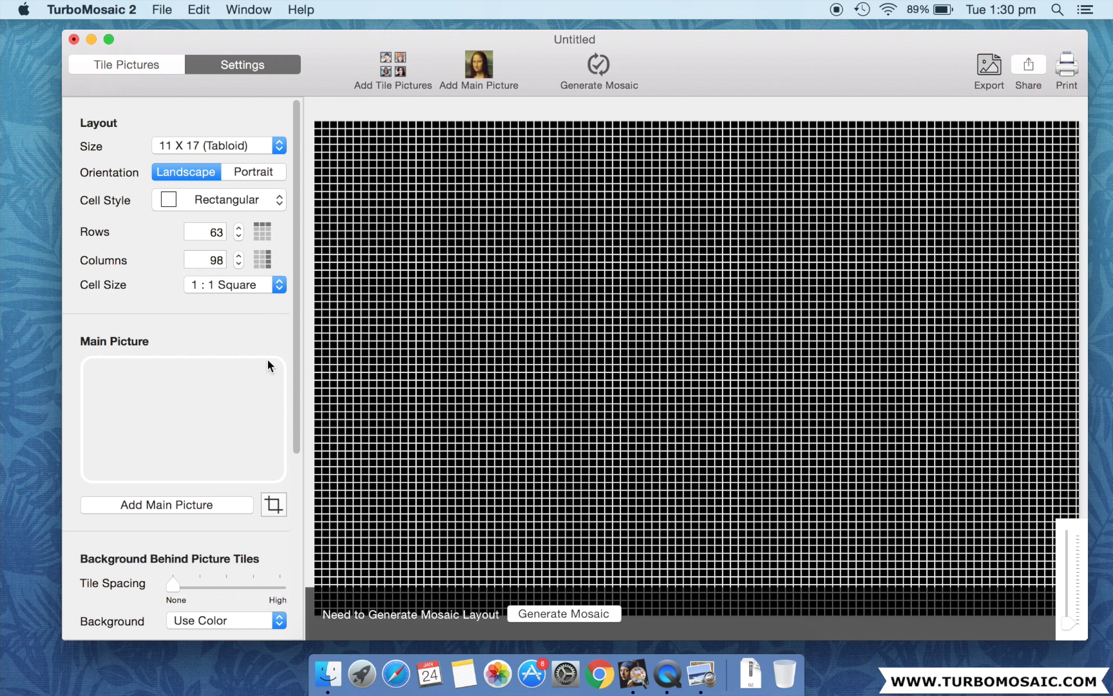
- Load man-in-hat.png as the mosaic's main picture
{"action": "left_click", "coordinate": [168, 505]}
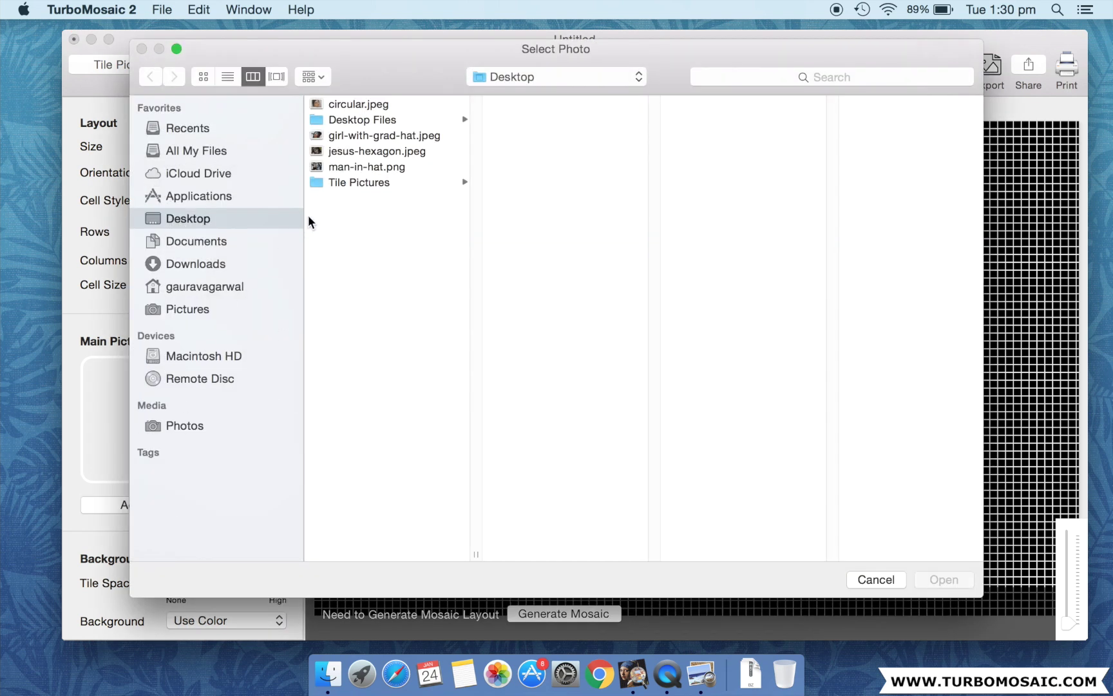
{"action": "left_click", "coordinate": [367, 167]}
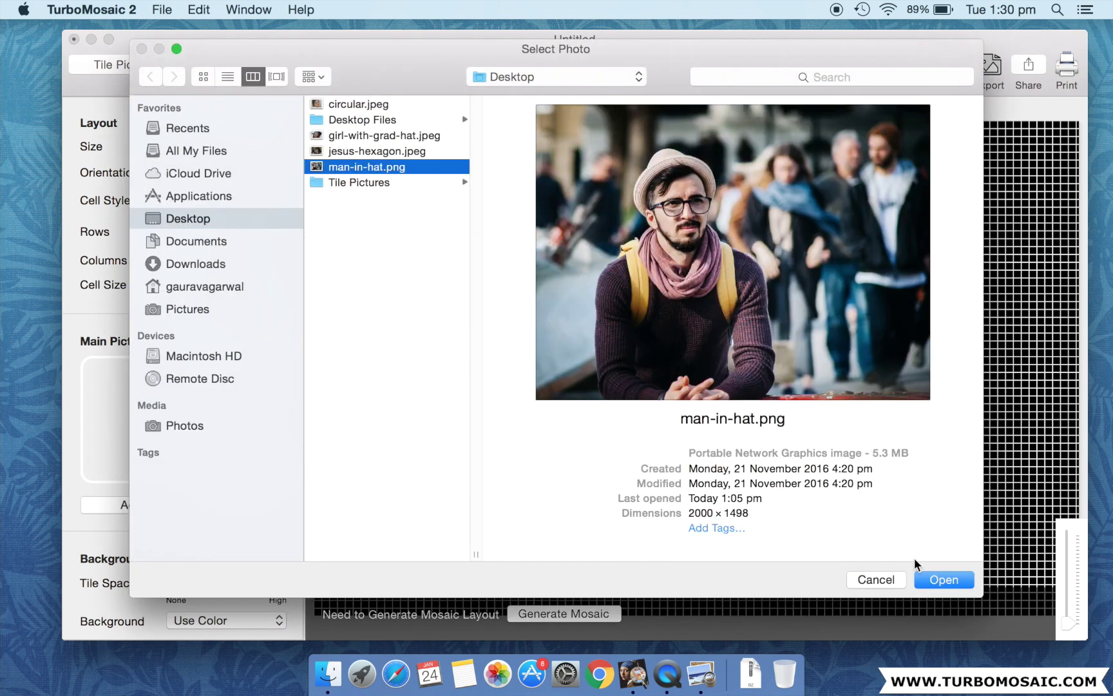
{"action": "left_click", "coordinate": [944, 579]}
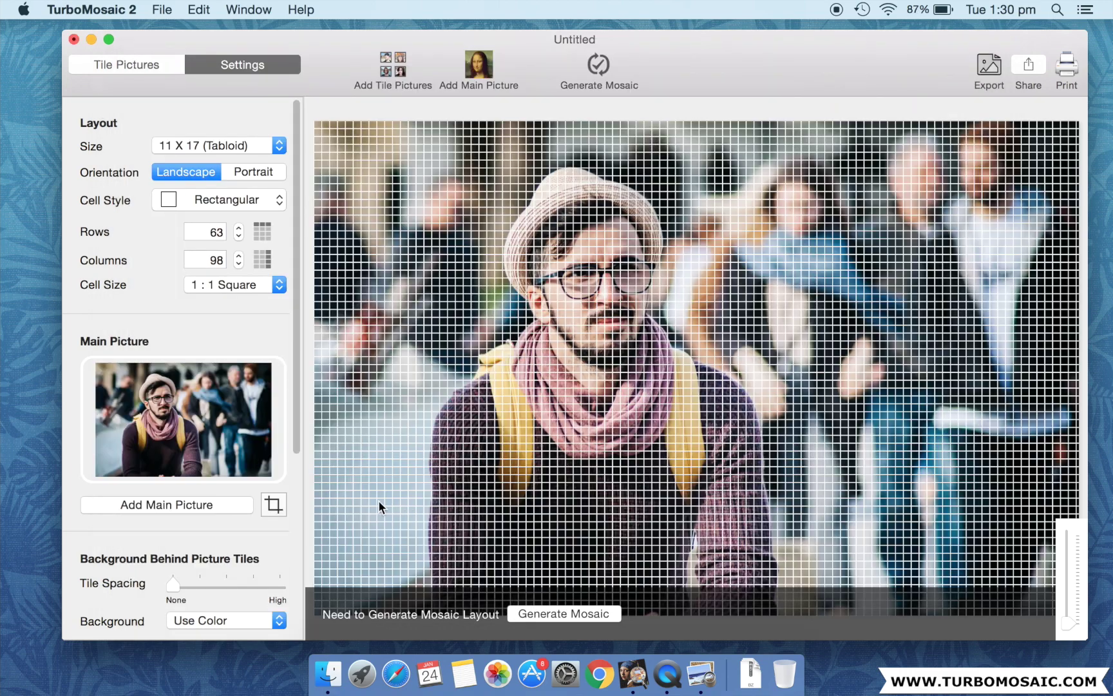
{"action": "left_click", "coordinate": [274, 505]}
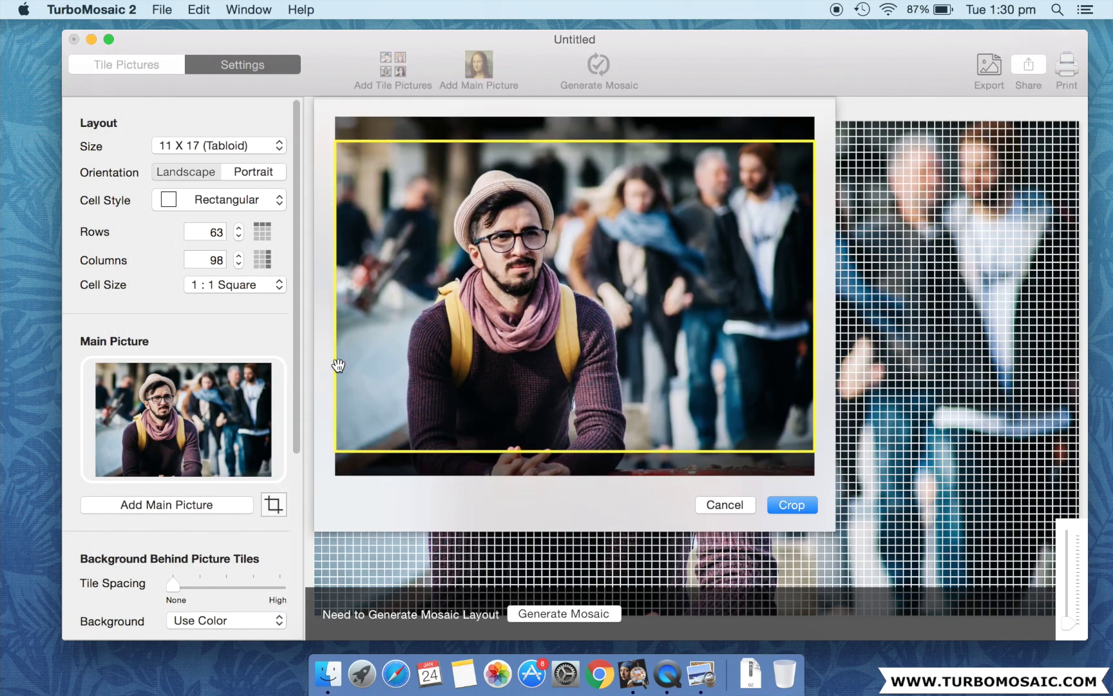
- Crop the main picture tightly around the man's face and hat, then view the tile pictures list
{"action": "left_click_drag", "start_coordinate": [337, 365], "coordinate": [501, 343]}
{"action": "left_click_drag", "start_coordinate": [813, 281], "coordinate": [560, 222]}
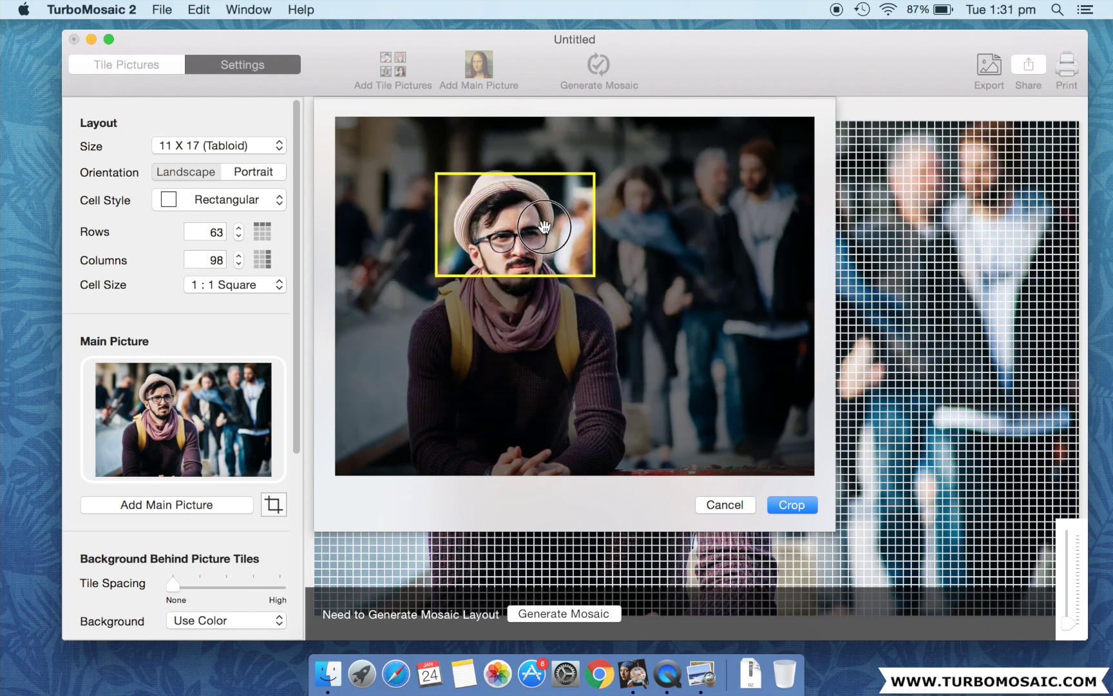
{"action": "mouse_move", "coordinate": [560, 275]}
{"action": "left_mouse_down"}
{"action": "mouse_move", "coordinate": [563, 294]}
{"action": "mouse_move", "coordinate": [562, 264]}
{"action": "left_mouse_up"}
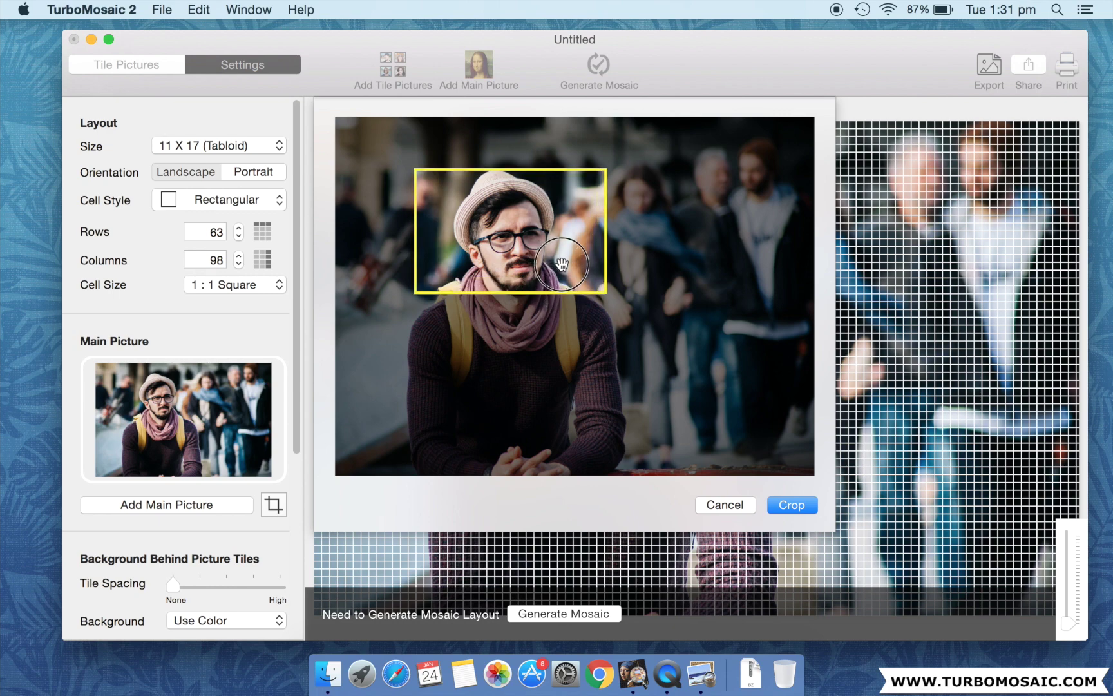
{"action": "left_click", "coordinate": [782, 503]}
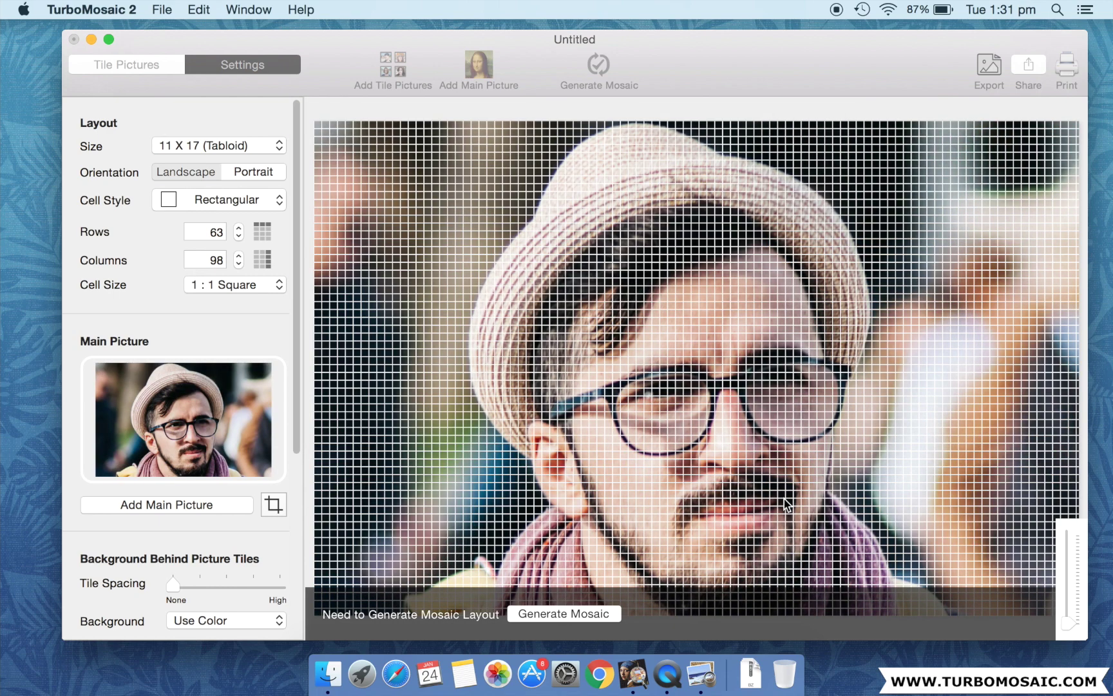
{"action": "left_click", "coordinate": [156, 65]}
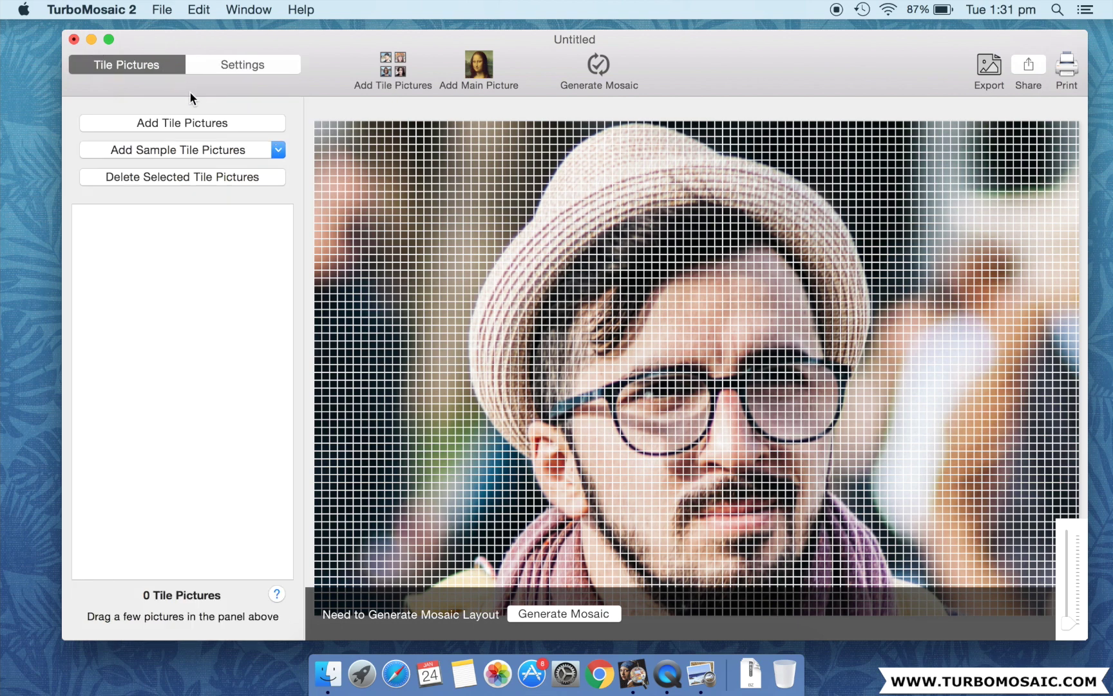
- Import the photos in the desktop Tile Pictures folder, giving 1000 tile pictures
{"action": "left_click", "coordinate": [193, 122]}
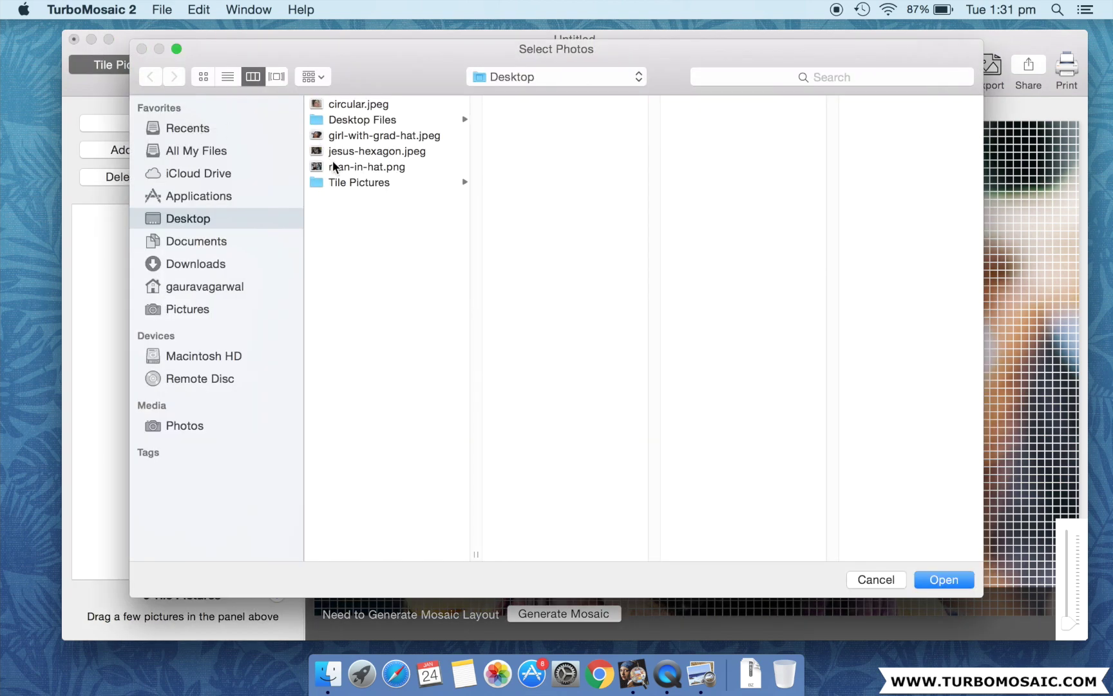
{"action": "left_click", "coordinate": [347, 187]}
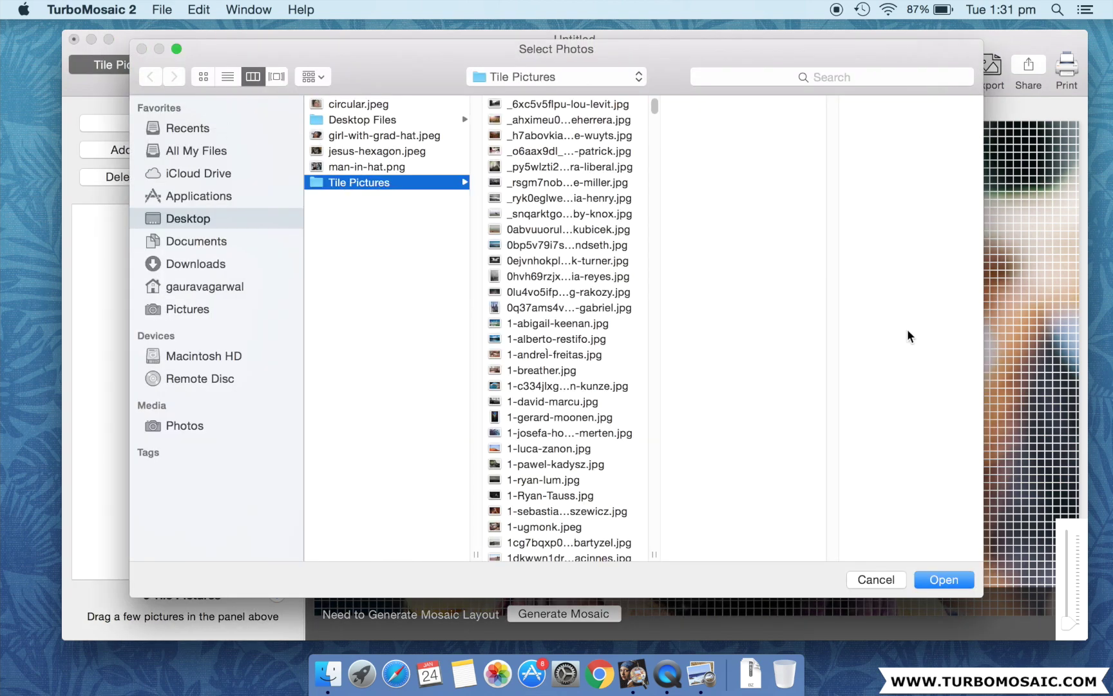
{"action": "left_click", "coordinate": [939, 582]}
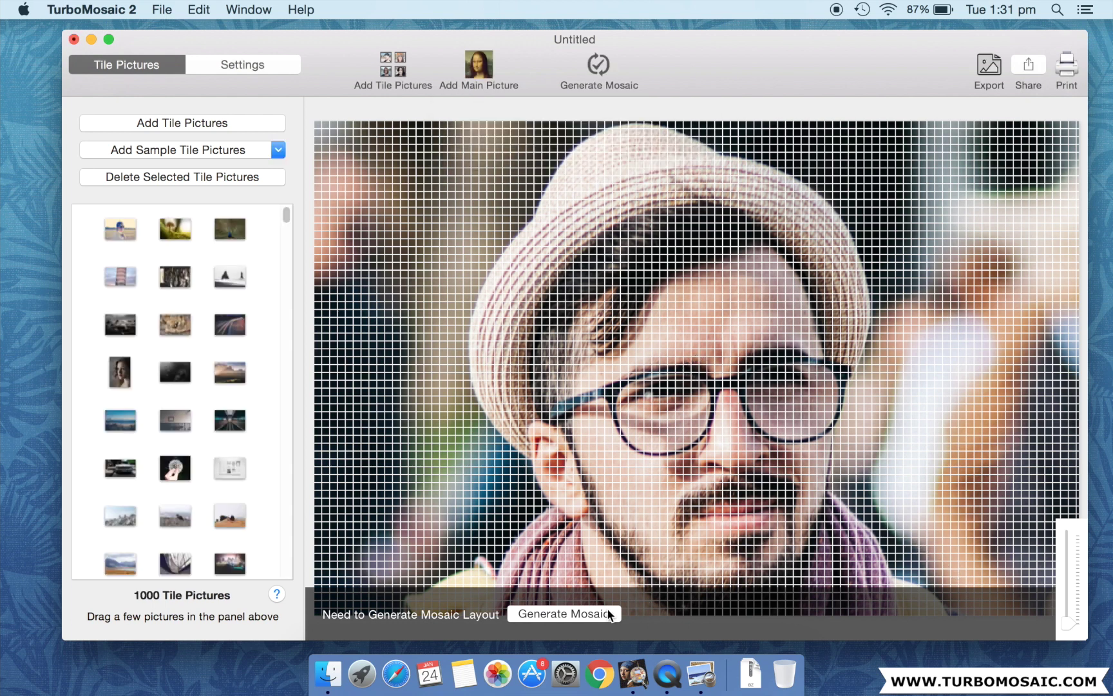
- Generate the 63 × 98 rectangular-tile mosaic and zoom in to inspect the tiles
{"action": "left_click", "coordinate": [585, 615]}
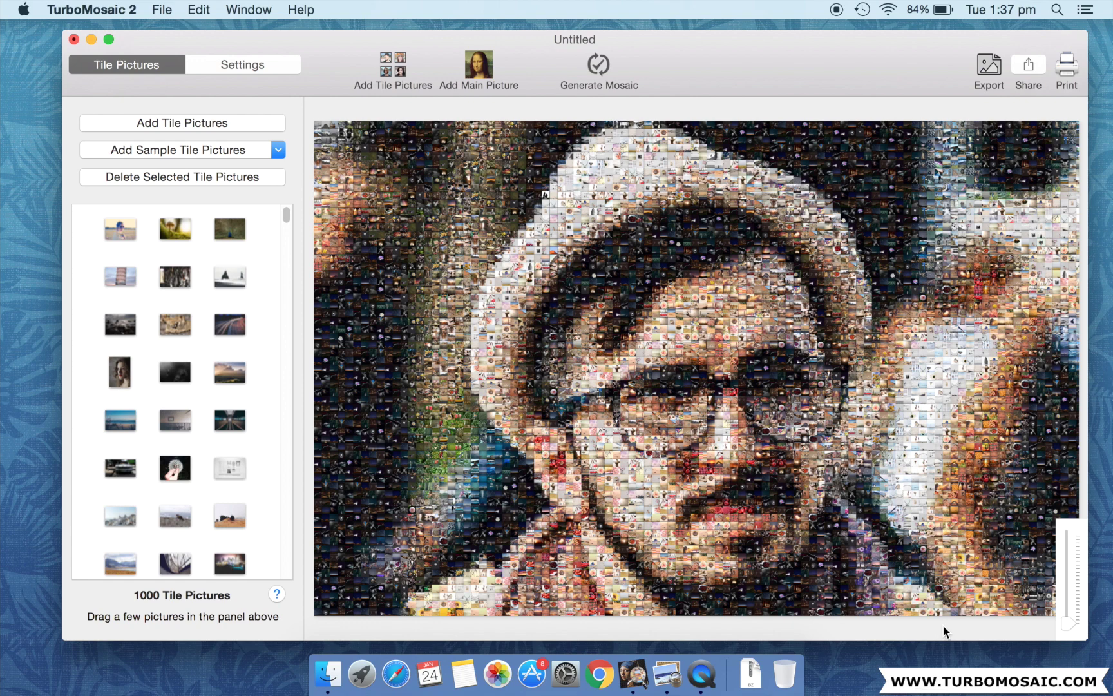
{"action": "left_click", "coordinate": [1071, 555]}
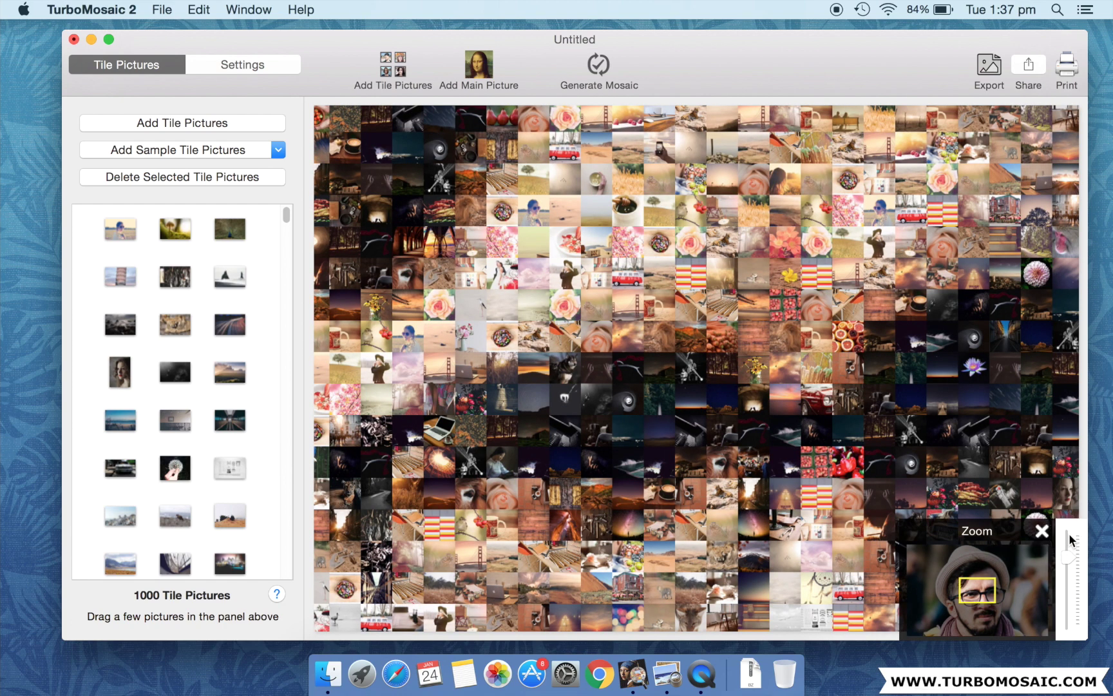
{"action": "left_click", "coordinate": [1069, 534]}
{"action": "left_click", "coordinate": [1068, 589]}
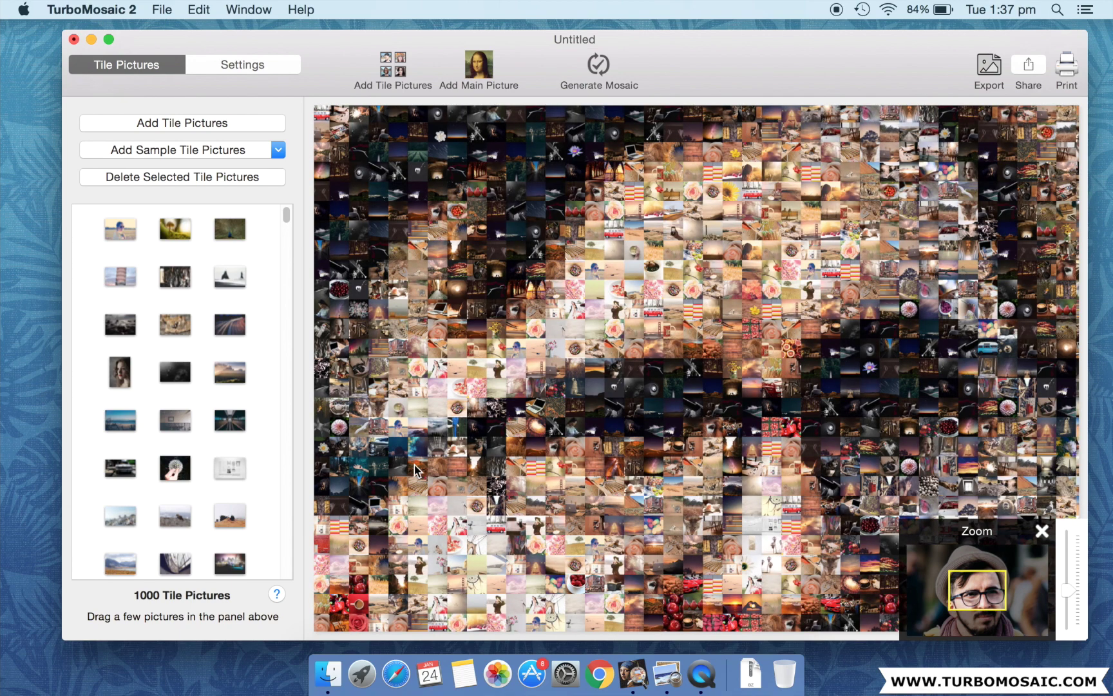
{"action": "left_click", "coordinate": [224, 67]}
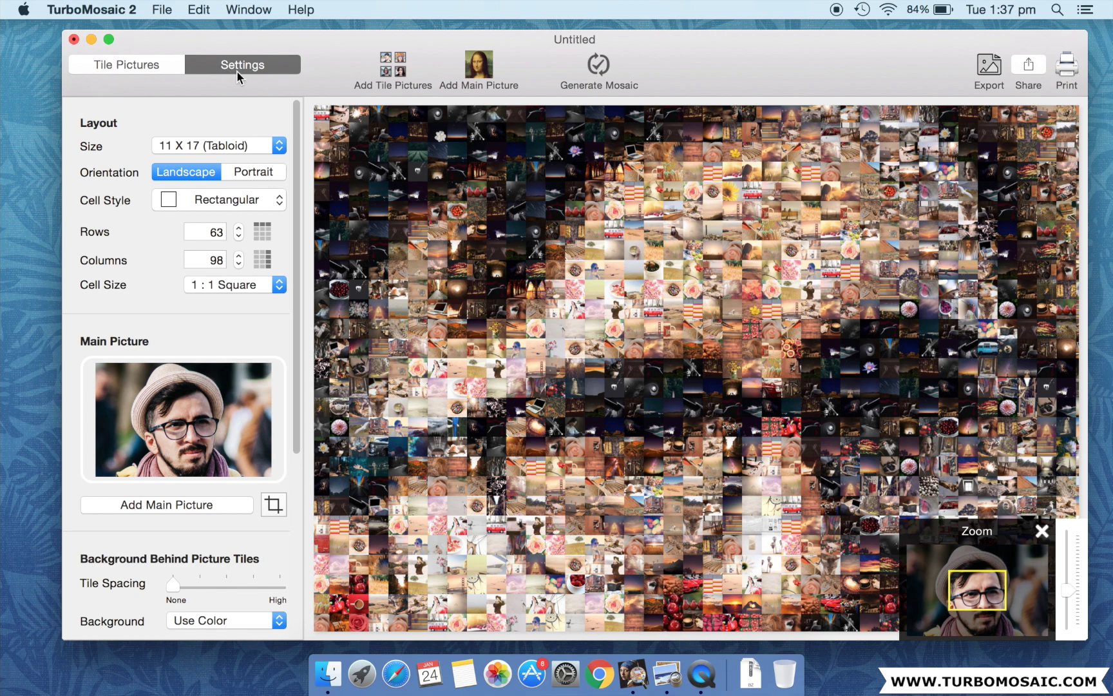
- Regenerate the mosaic with Hexagonal cells and mid-level tile spacing, then switch Cell Style to Circular
{"action": "left_click", "coordinate": [244, 201]}
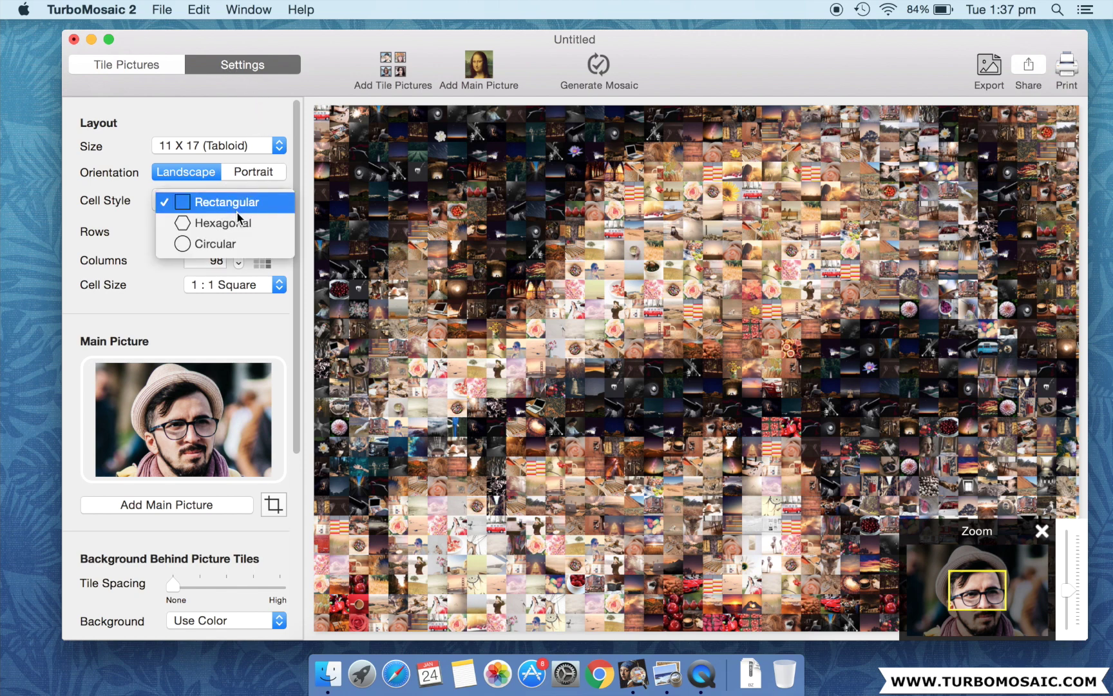
{"action": "left_click", "coordinate": [225, 222]}
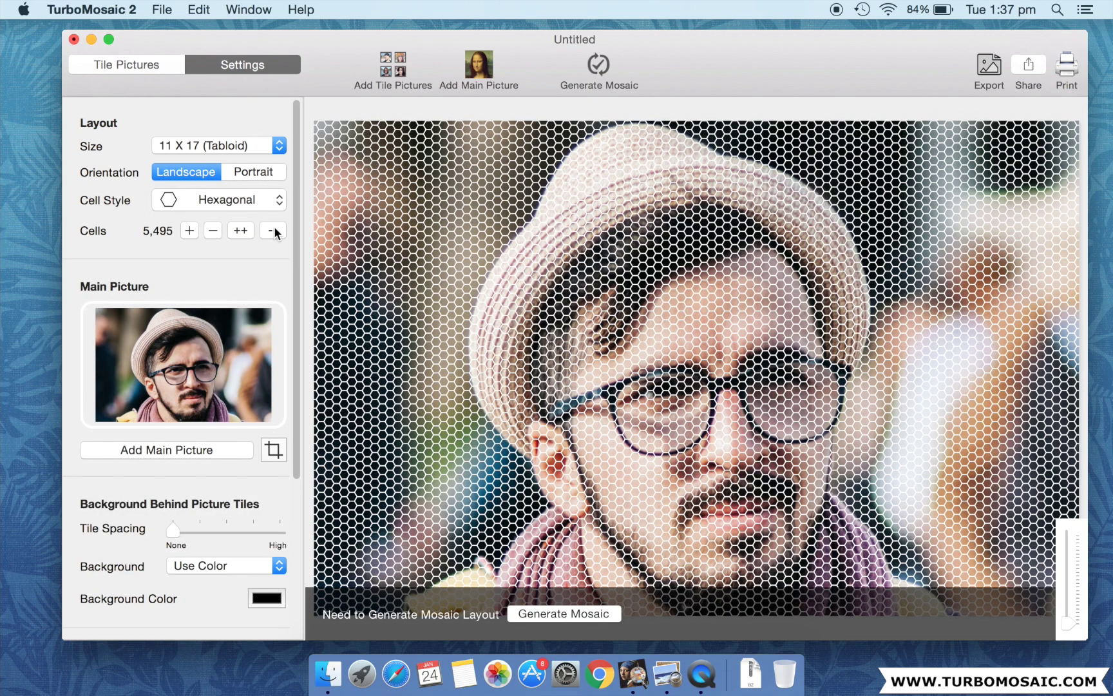
{"action": "left_click", "coordinate": [535, 613]}
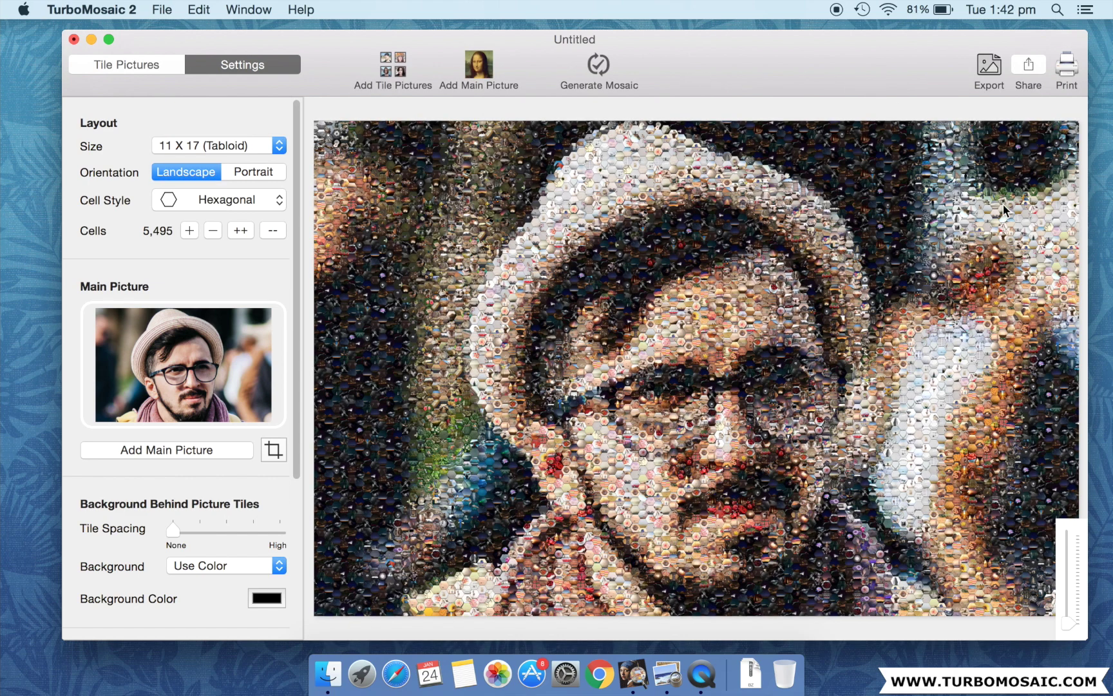
{"action": "left_click_drag", "start_coordinate": [1071, 602], "coordinate": [1071, 568]}
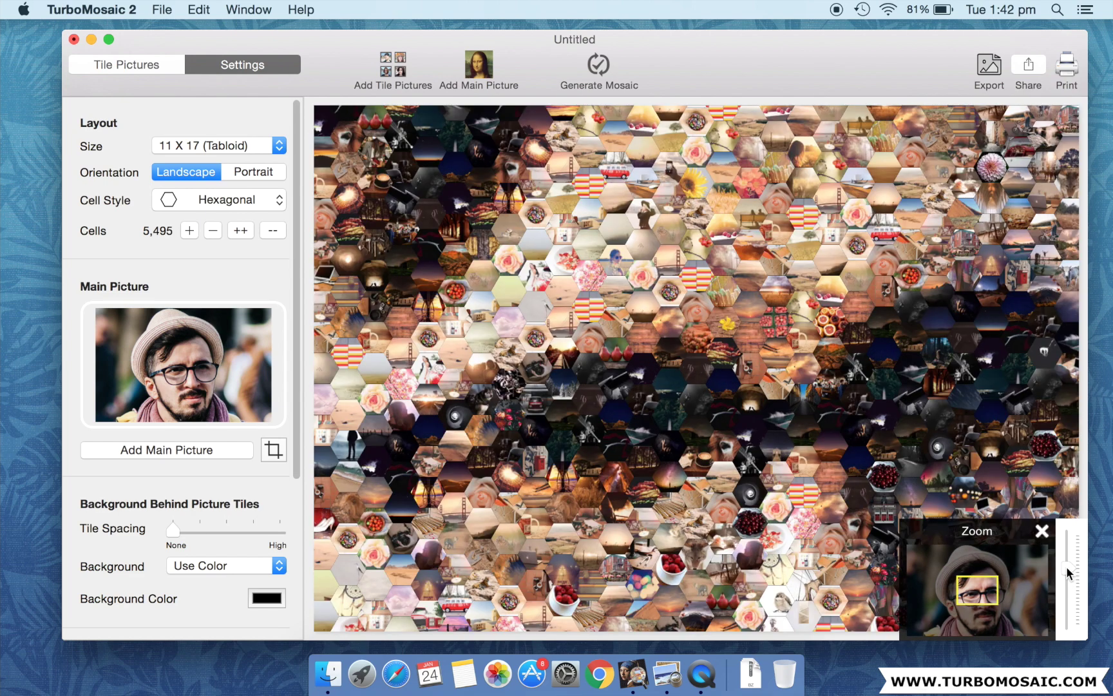
{"action": "left_click", "coordinate": [226, 529]}
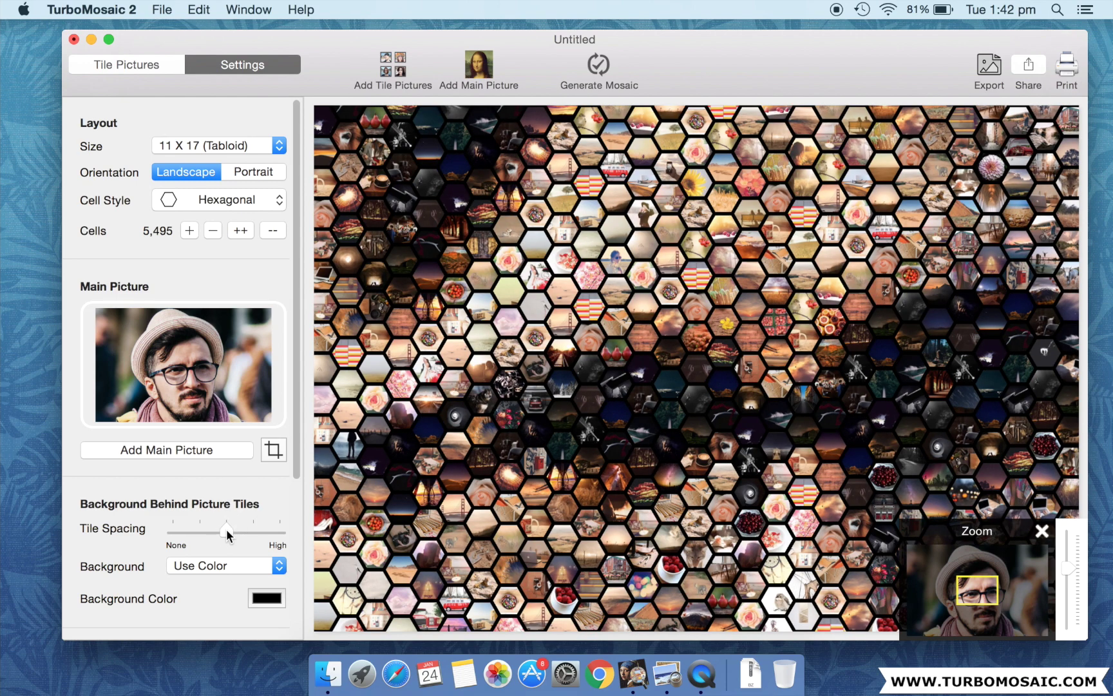
{"action": "left_click", "coordinate": [236, 207]}
{"action": "key", "text": "Escape"}
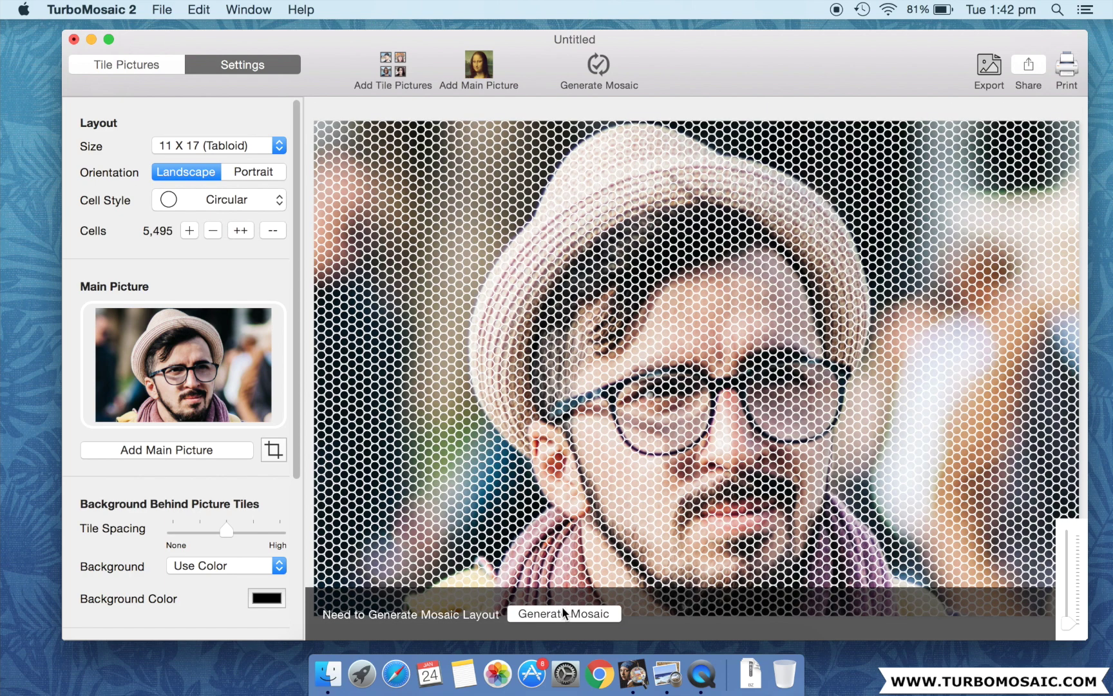
- Generate the circular-tile mosaic and zoom in to check the round tiles
{"action": "left_click", "coordinate": [554, 614]}
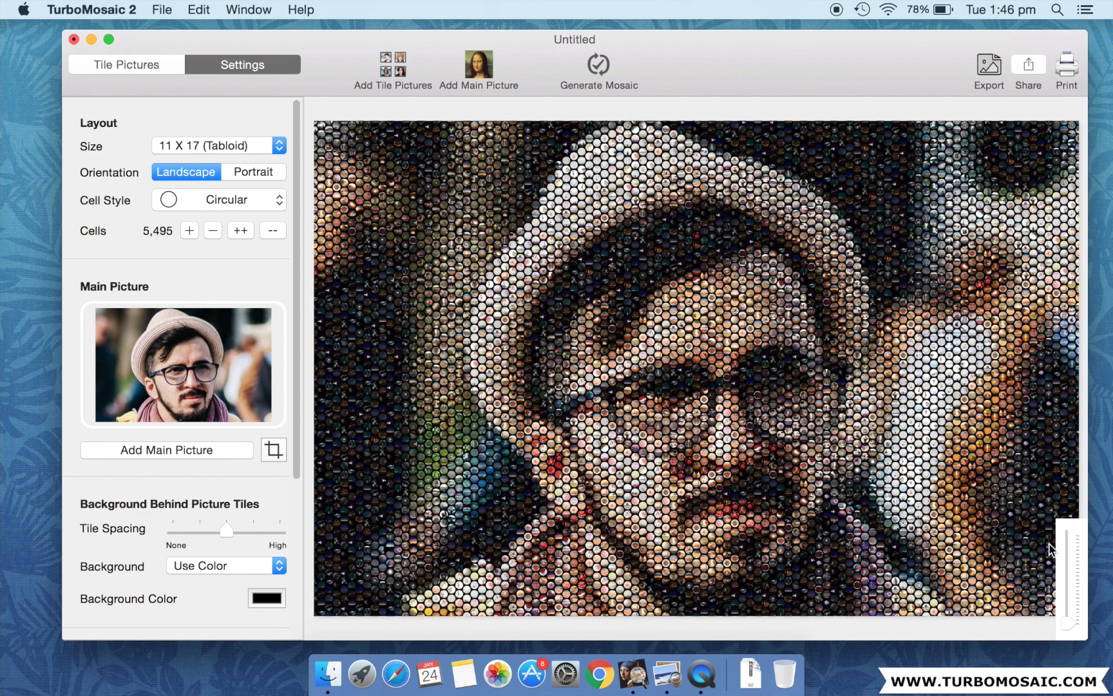
{"action": "left_click_drag", "start_coordinate": [1067, 602], "coordinate": [1068, 567]}
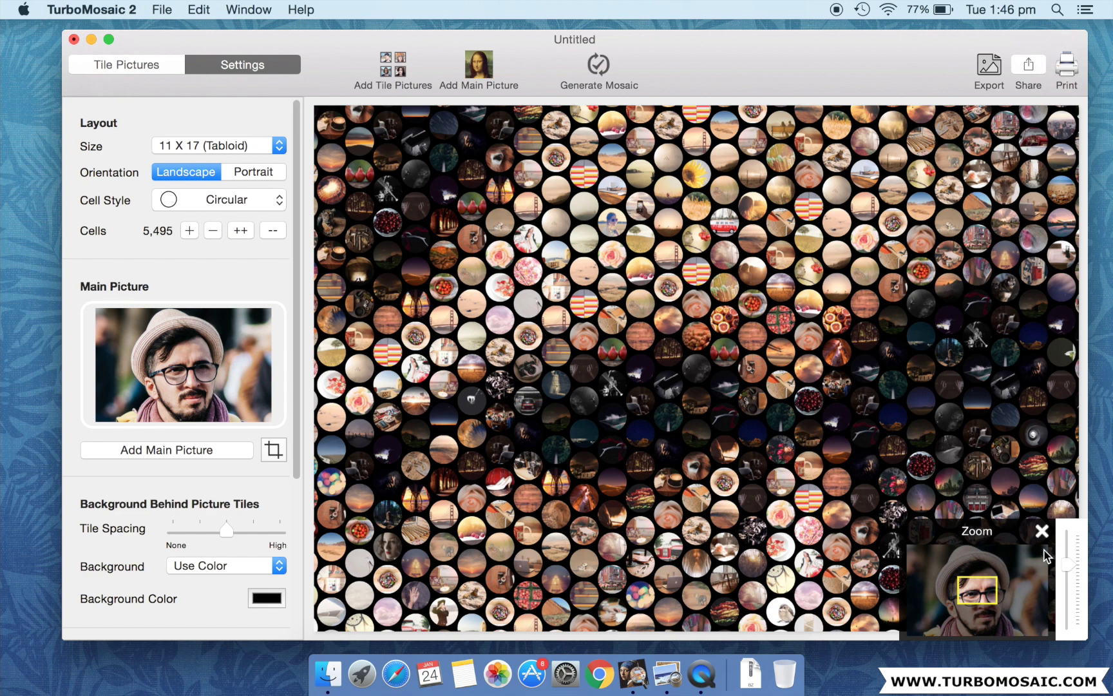
{"action": "left_click", "coordinate": [1042, 532]}
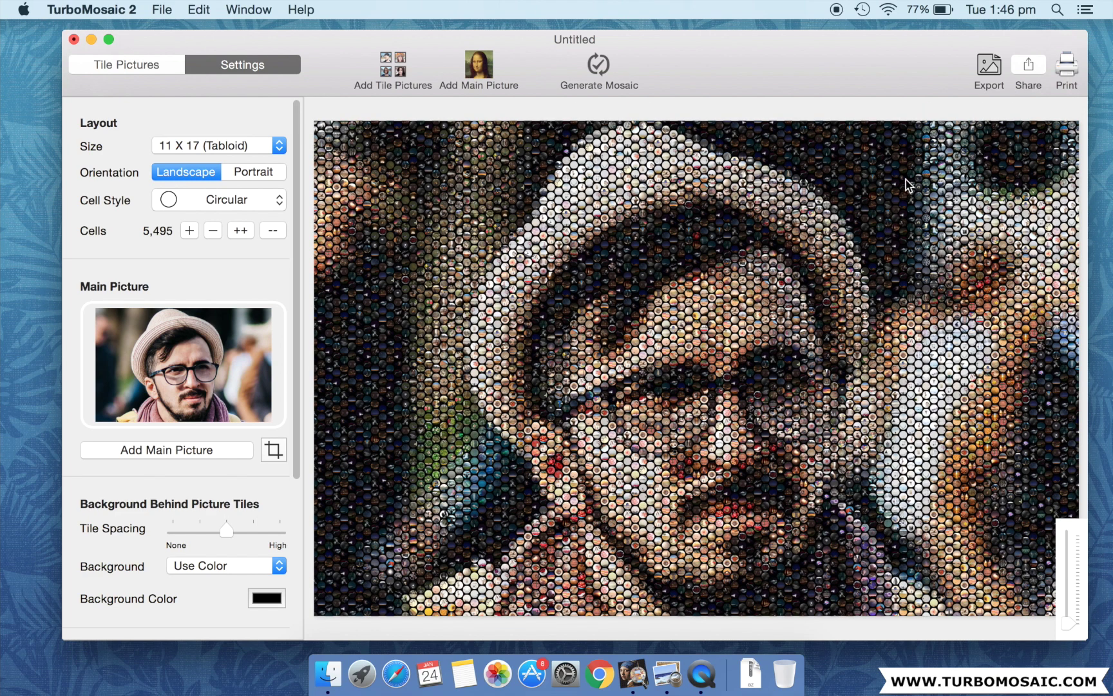
{"action": "left_click", "coordinate": [984, 76]}
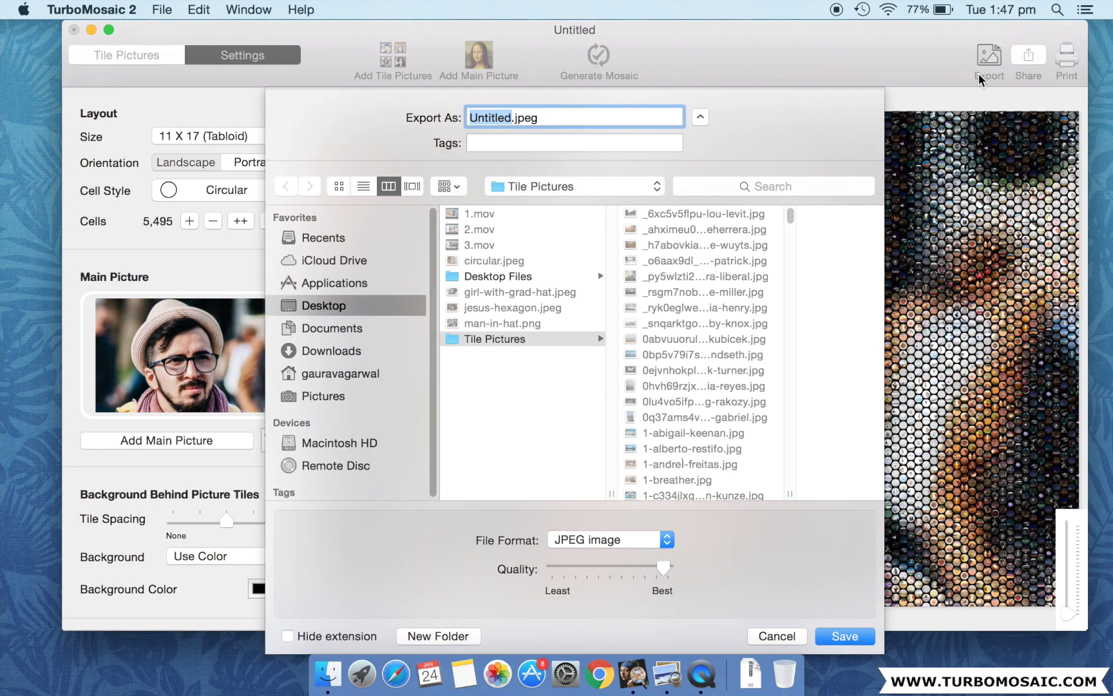
- Save the exported JPEG as sample.jpeg on the Desktop
{"action": "type", "text": "sample"}
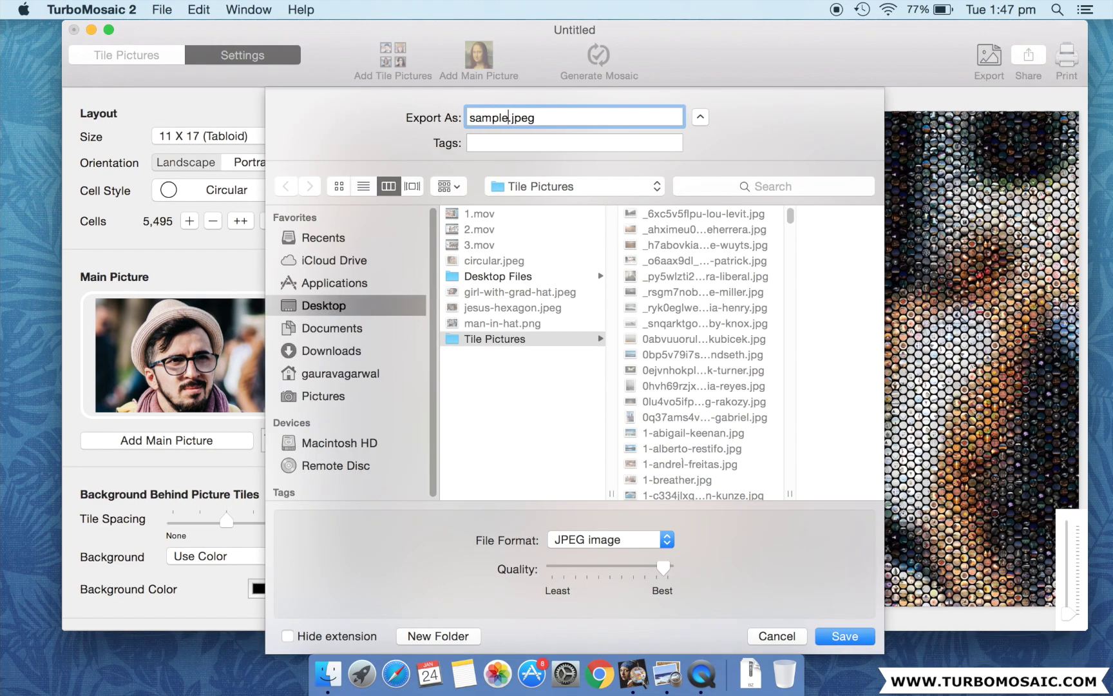
{"action": "left_click", "coordinate": [310, 308]}
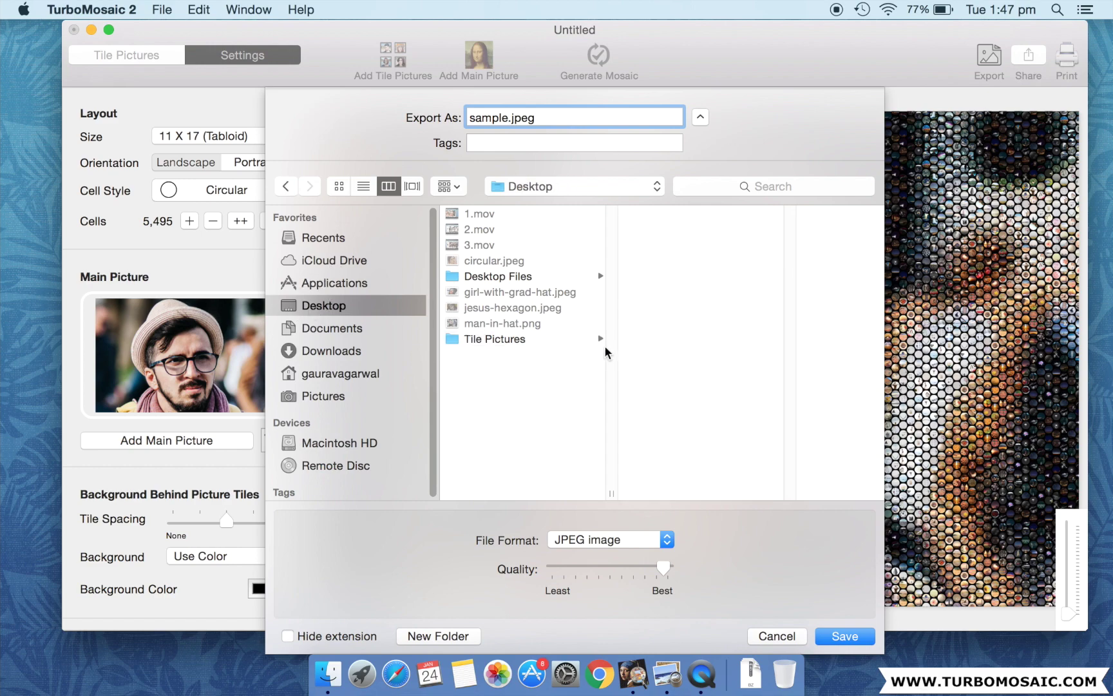
{"action": "left_click", "coordinate": [842, 637]}
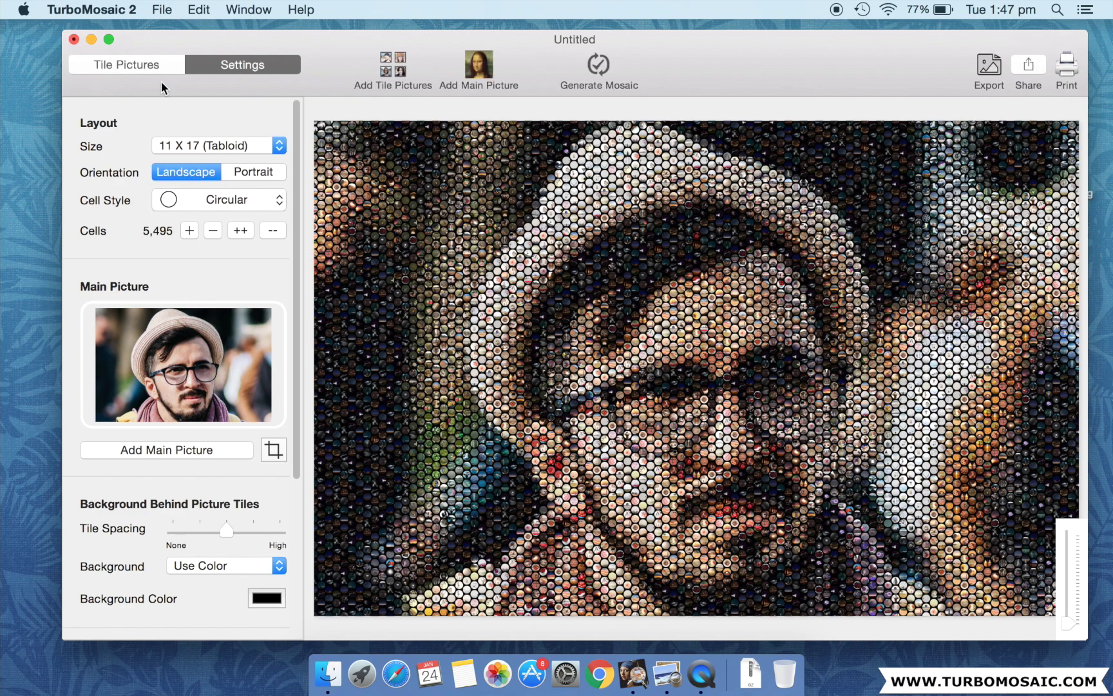
{"action": "left_click", "coordinate": [91, 41]}
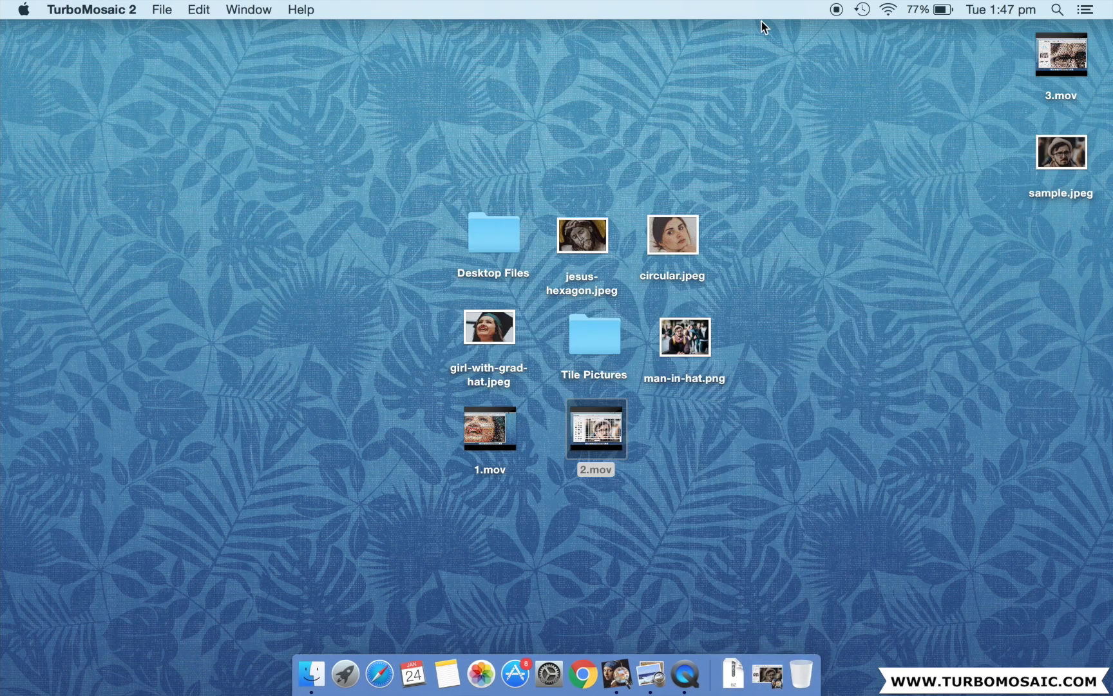
- Open sample.jpeg from the desktop in Preview and zoom in on the circular tiles
{"action": "left_click", "coordinate": [1050, 157]}
{"action": "double_click", "coordinate": [1050, 157]}
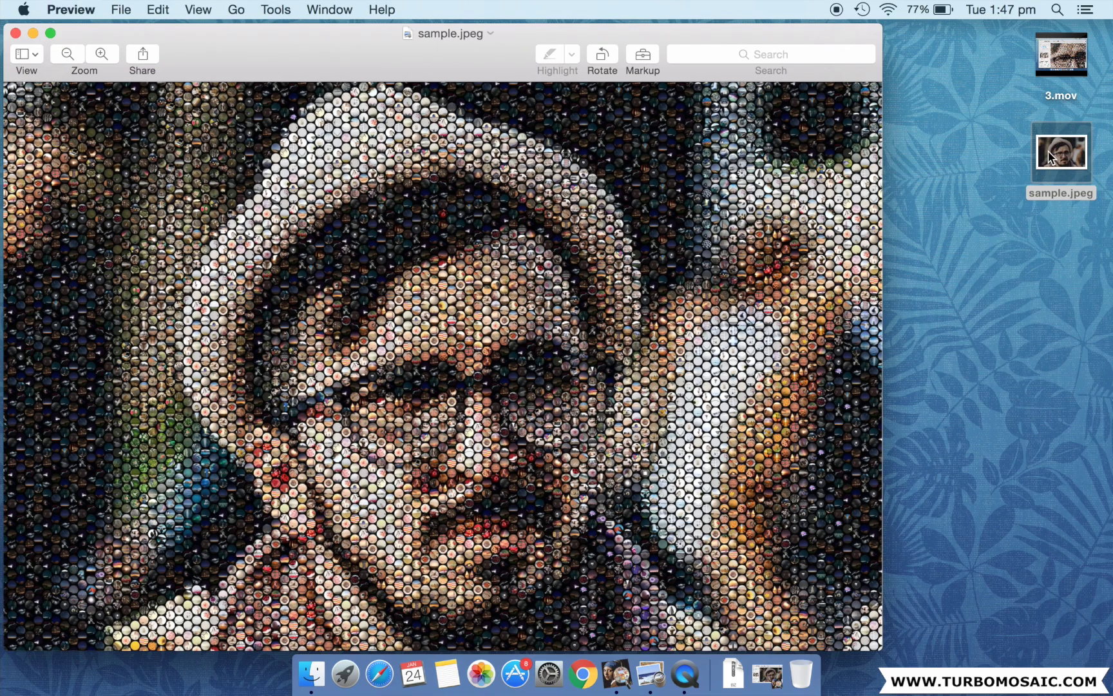
{"action": "key", "text": "super+plus"}
{"action": "key", "text": "super+plus"}
{"action": "key", "text": "super+plus"}
{"action": "key", "text": "super+plus"}
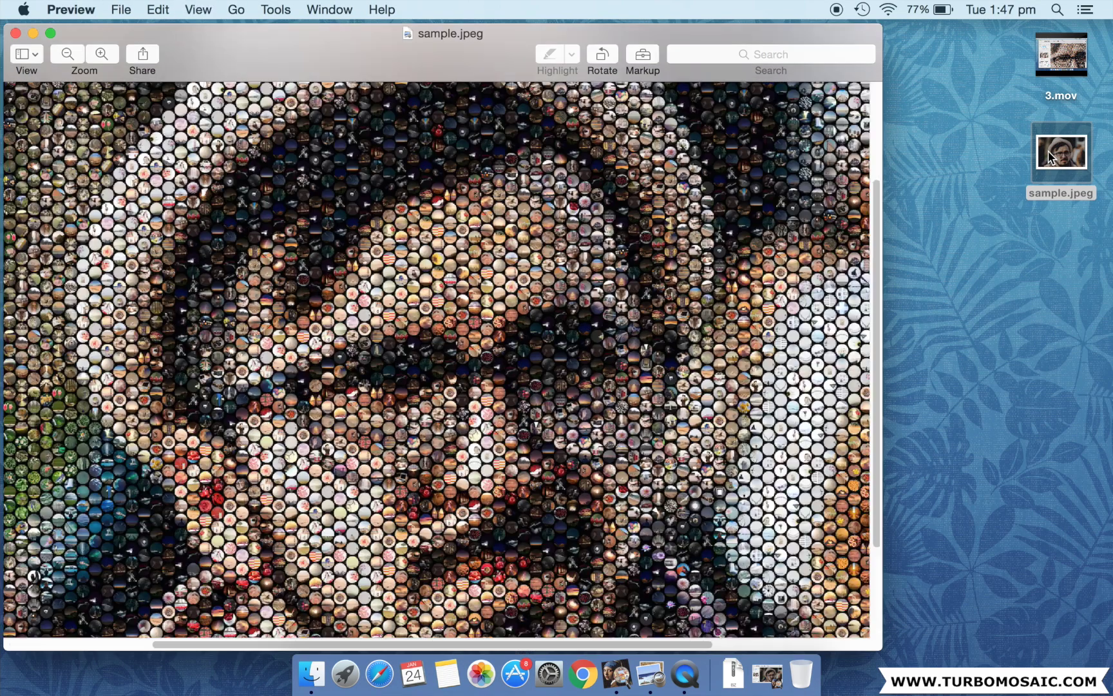
{"action": "key", "text": "super+plus"}
{"action": "key", "text": "super+plus"}
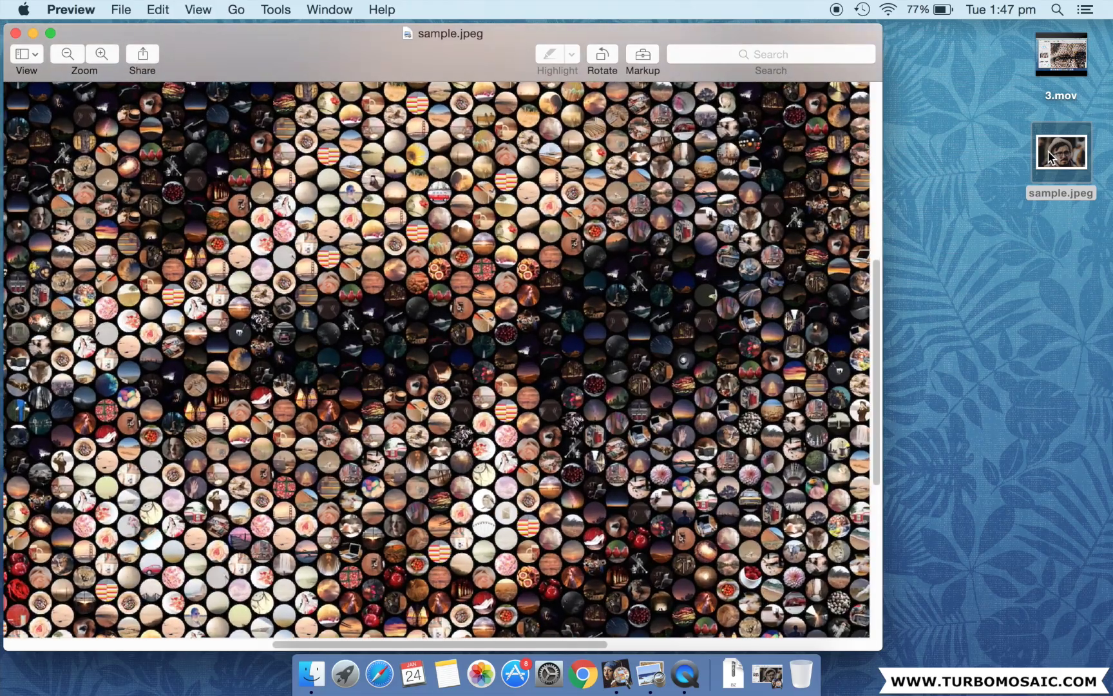
{"action": "key", "text": "super+plus"}
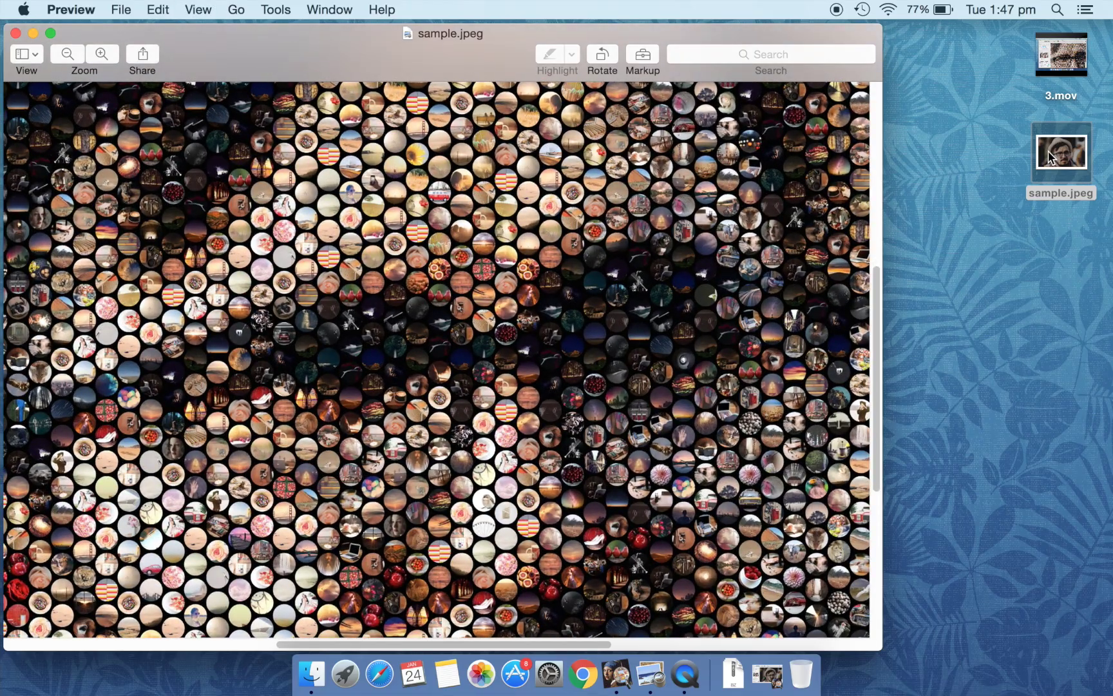